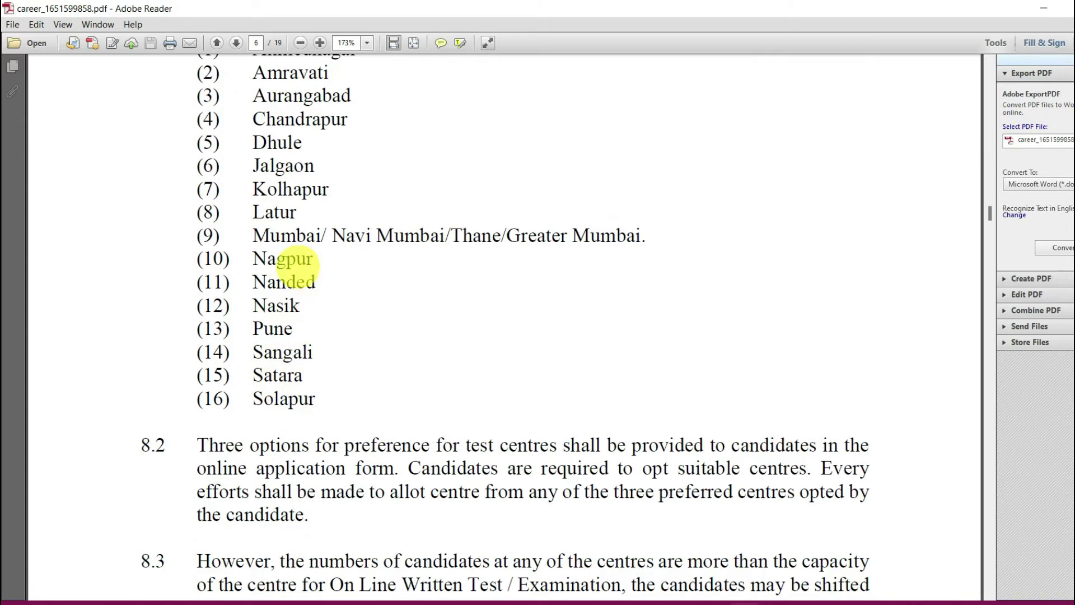
- Review the test centre list and the application fee section of the recruitment advertisement PDF
left_click_drag(260, 211, 341, 370)
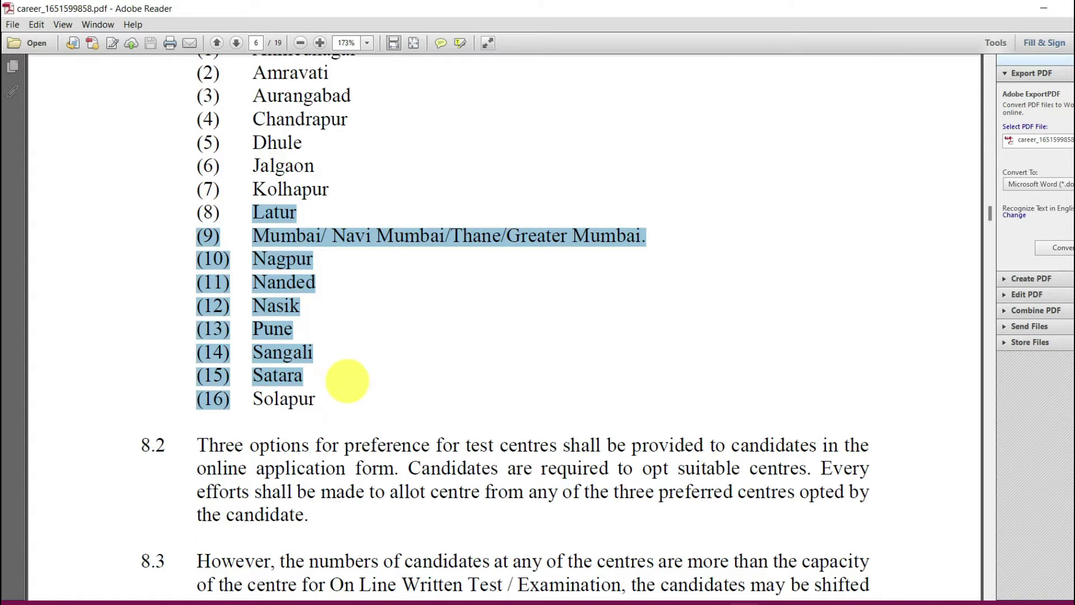
scroll(349, 389, "down", 4)
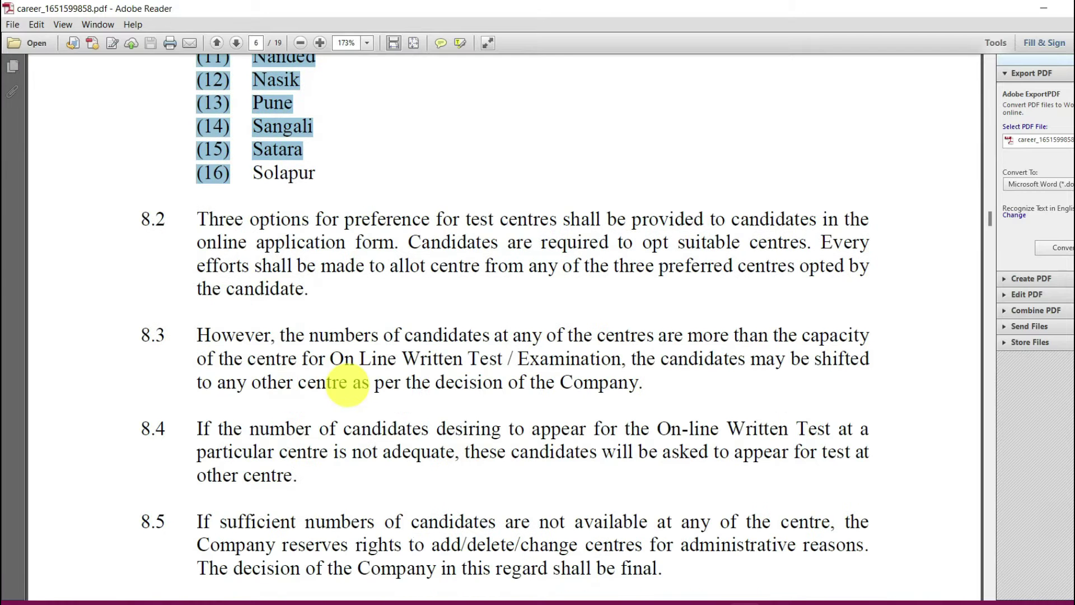
scroll(348, 385, "down", 12)
scroll(345, 385, "down", 5)
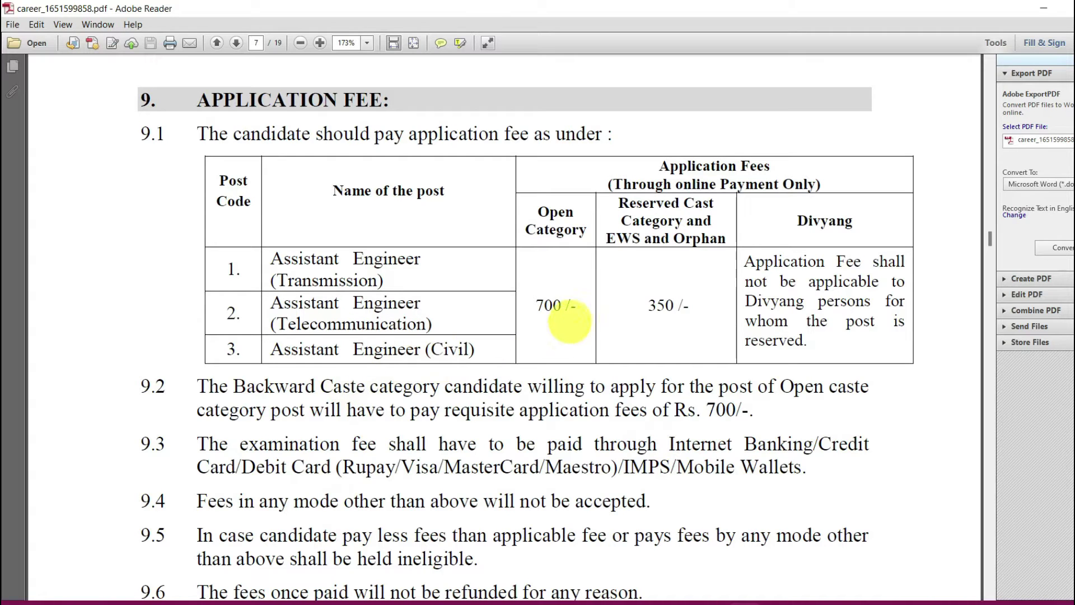
left_click_drag(579, 307, 537, 311)
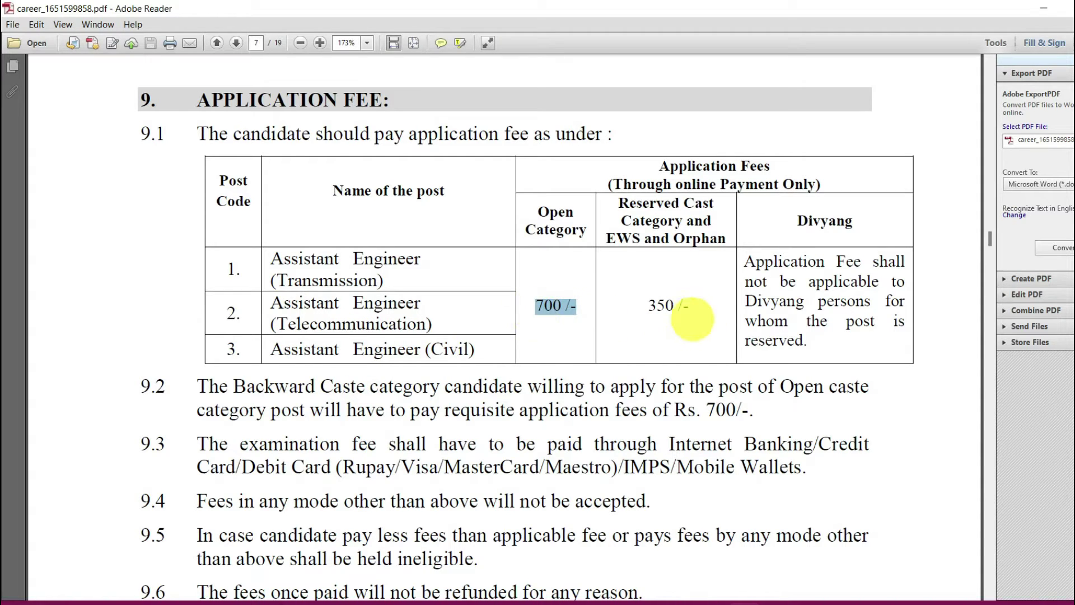
left_click(679, 316)
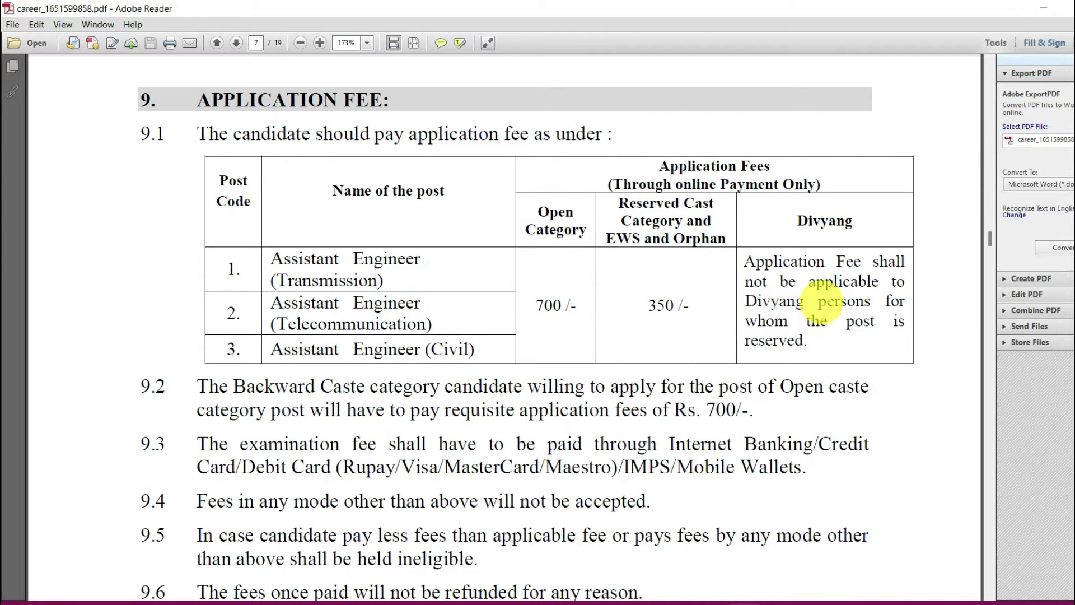
scroll(688, 342, "down", 4)
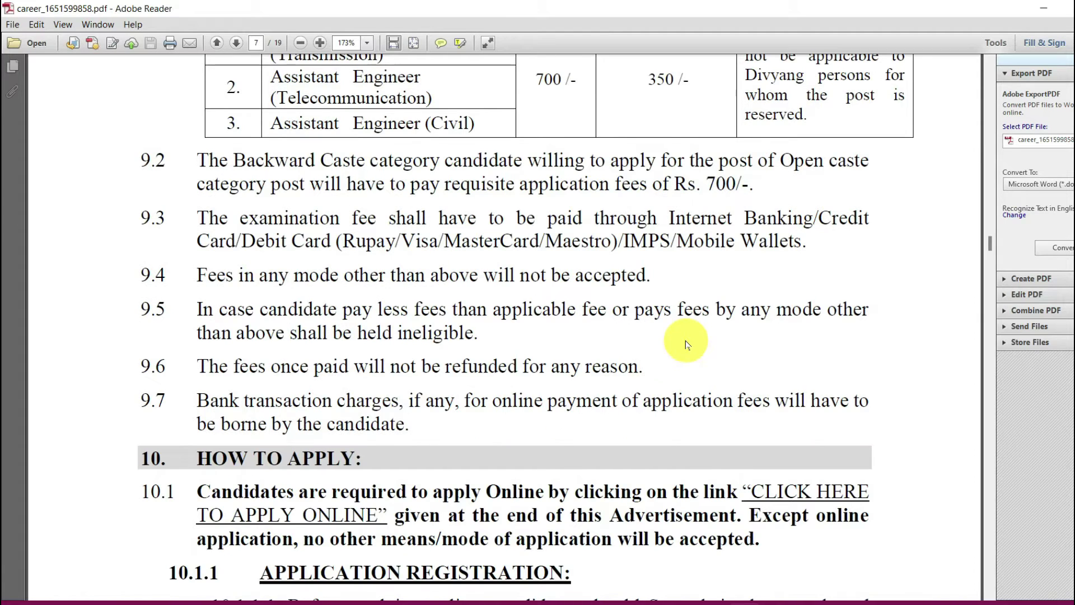
- Read through the advertisement's How to Apply section, online written test instructions and Important Dates table
scroll(688, 344, "down", 8)
scroll(686, 336, "down", 16)
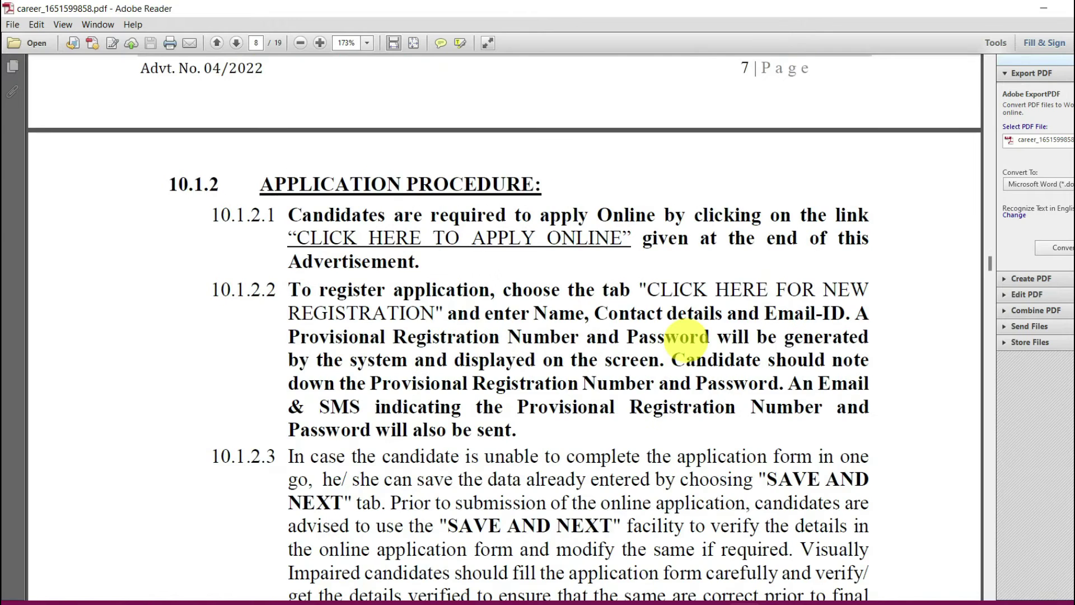
scroll(686, 340, "down", 4)
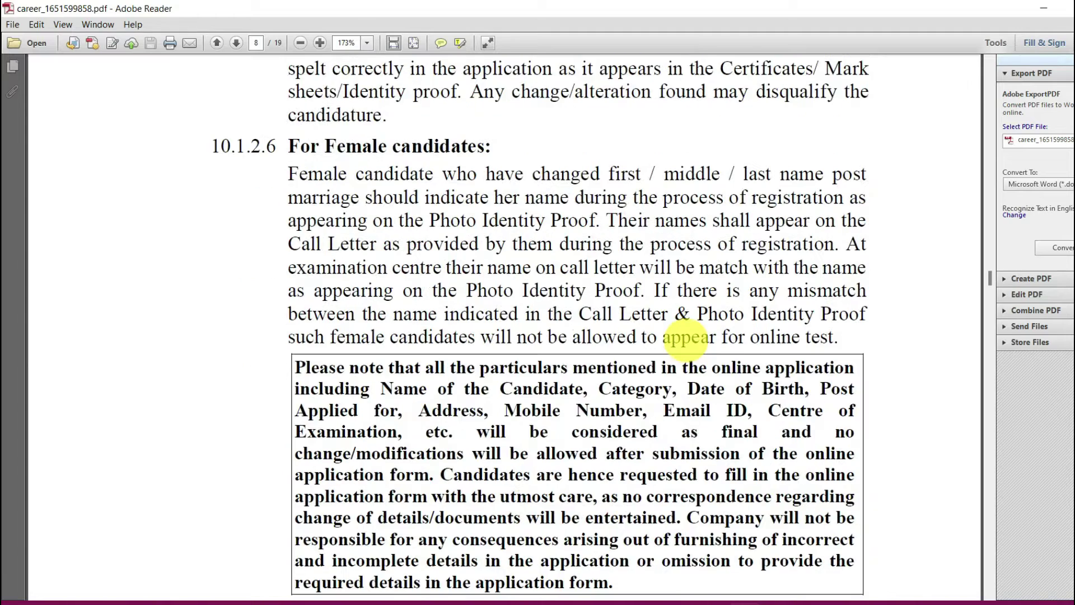
scroll(685, 339, "down", 13)
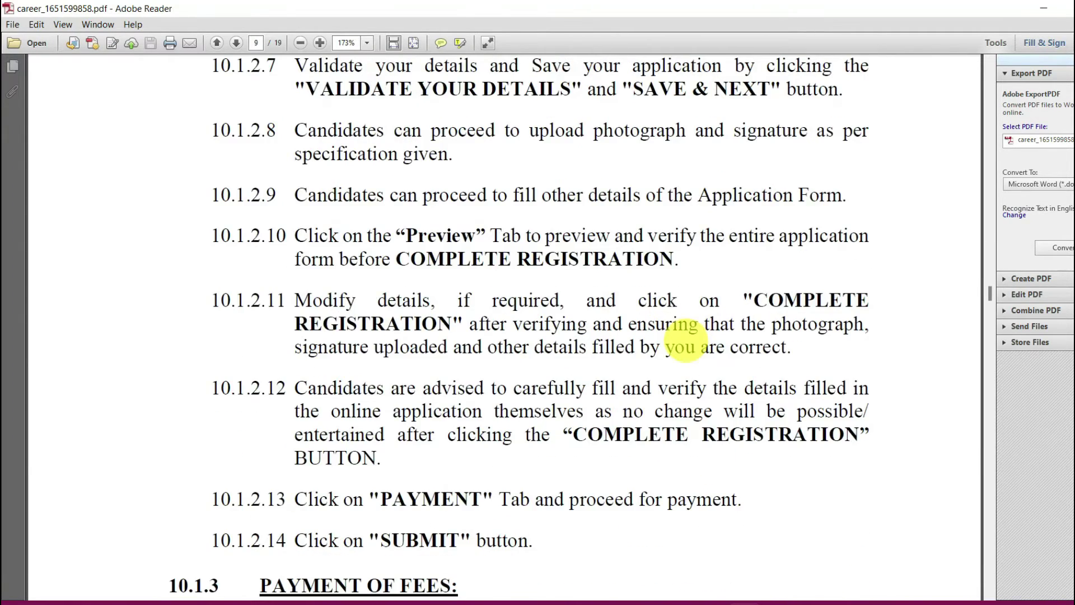
scroll(686, 342, "down", 12)
scroll(686, 340, "down", 4)
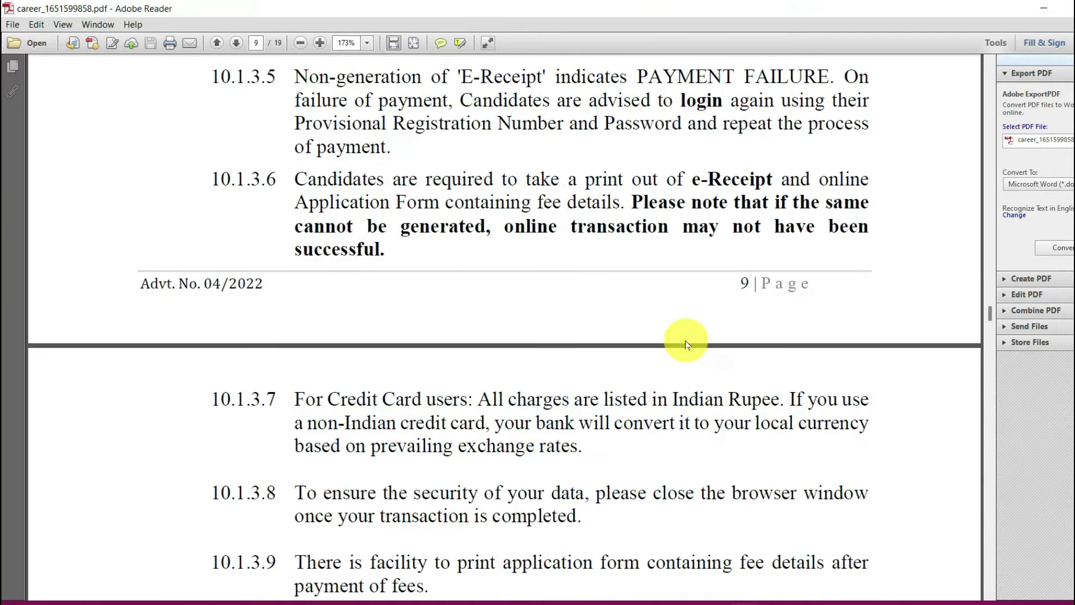
scroll(688, 344, "down", 17)
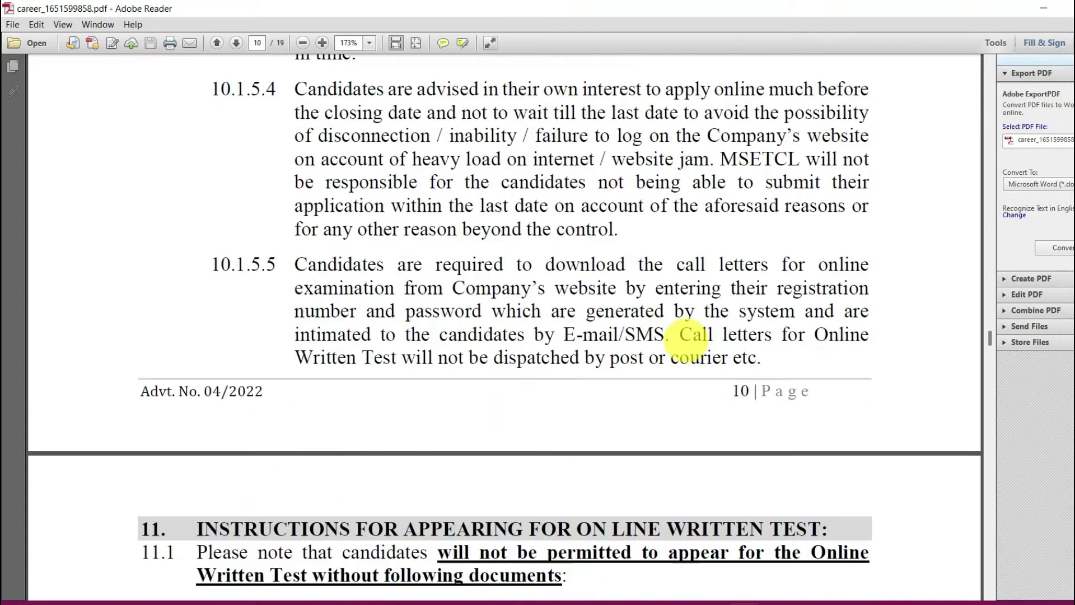
scroll(688, 336, "down", 4)
scroll(686, 340, "down", 4)
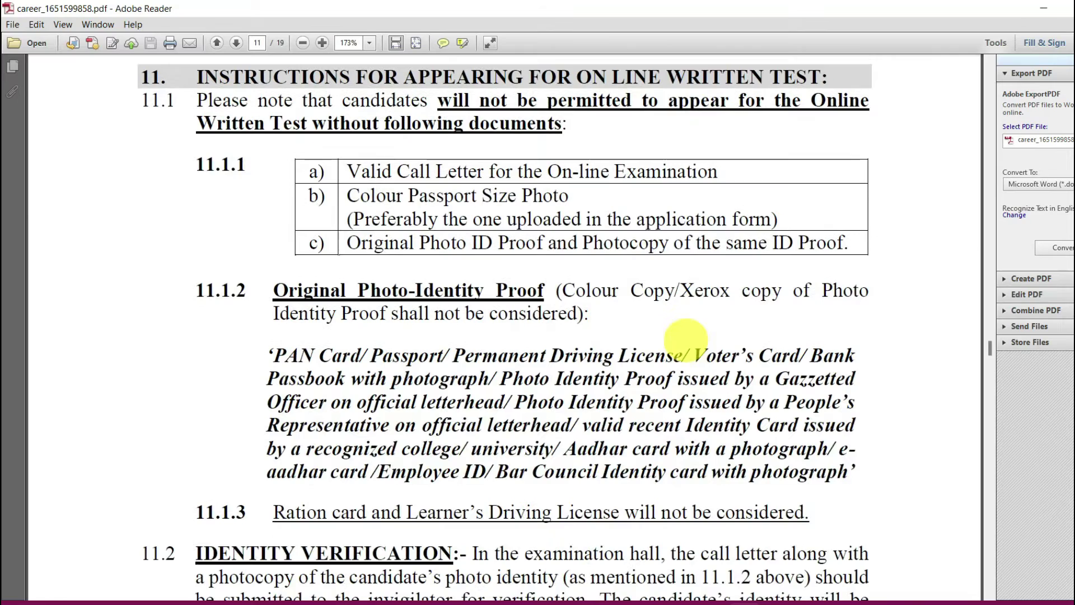
scroll(686, 340, "down", 4)
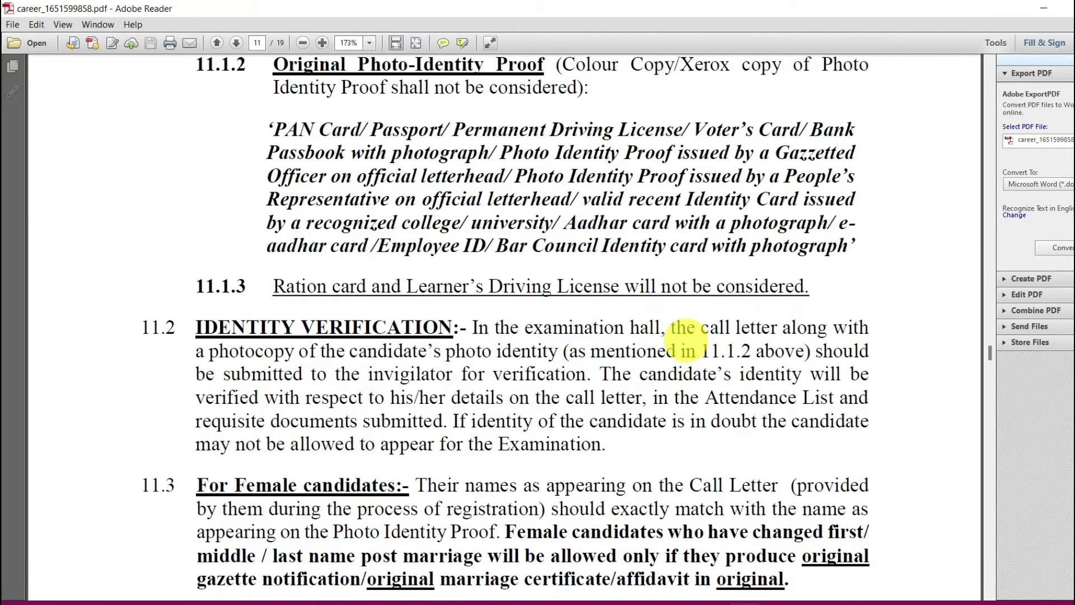
scroll(687, 339, "down", 8)
scroll(687, 340, "down", 4)
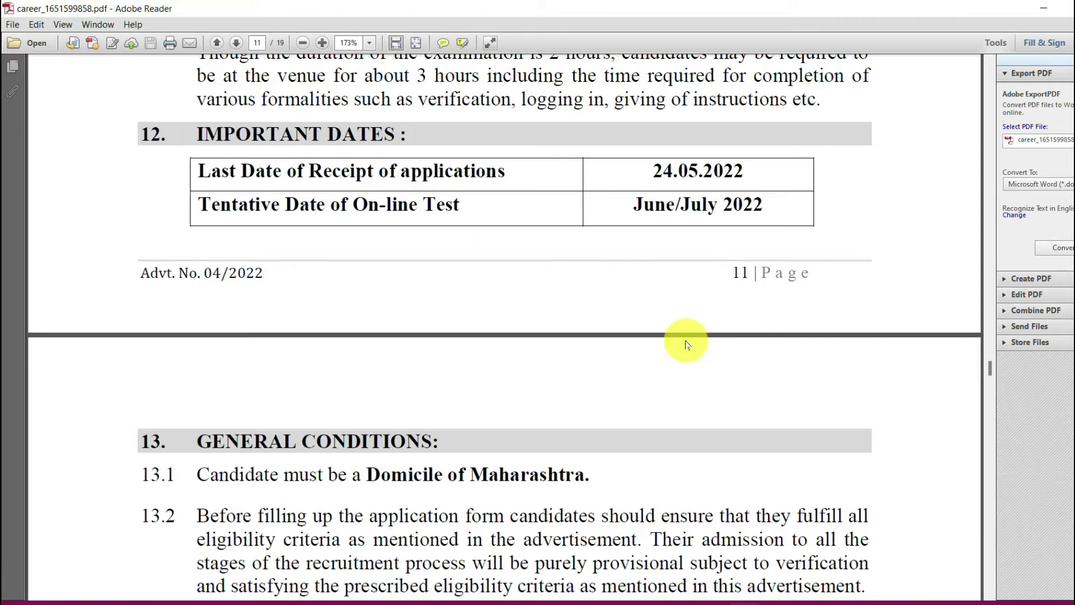
- Switch to Chrome and open the new registration form from the Assistant Engineer recruitment page
left_click(700, 603)
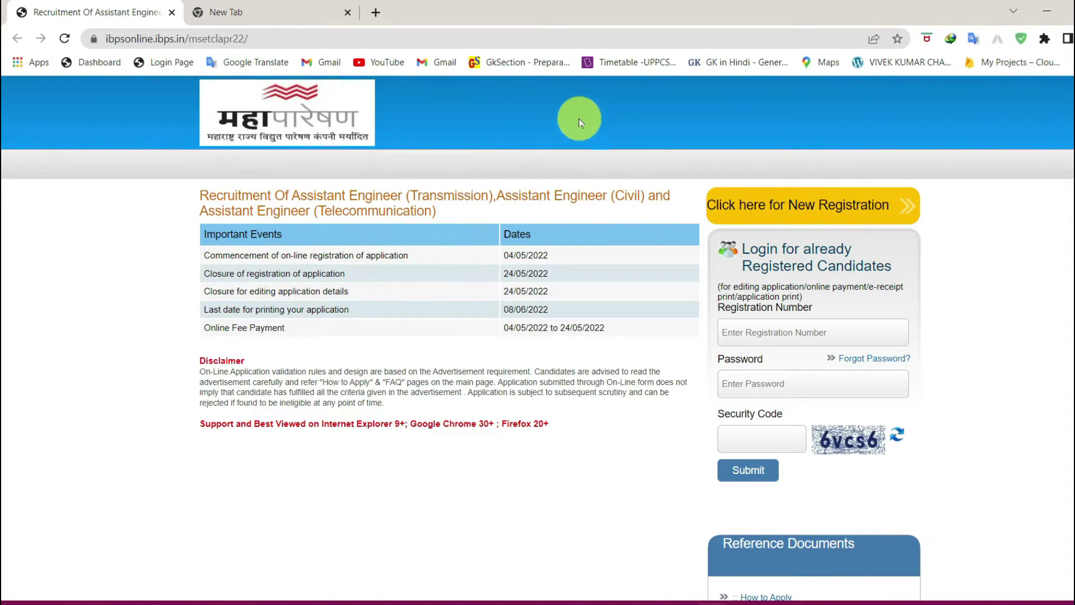
left_click(843, 207)
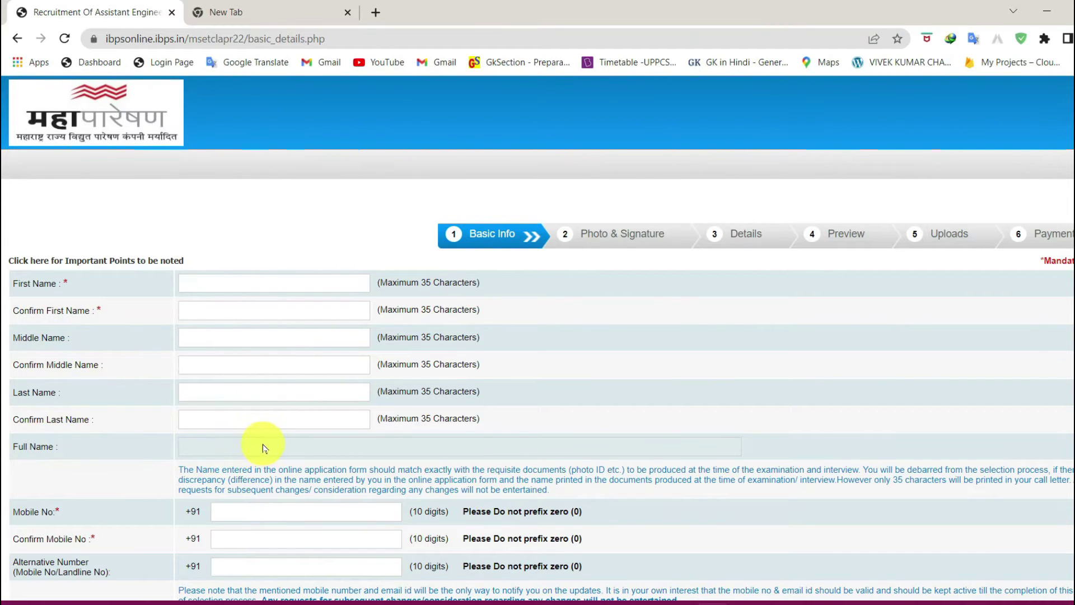
scroll(236, 390, "down", 3)
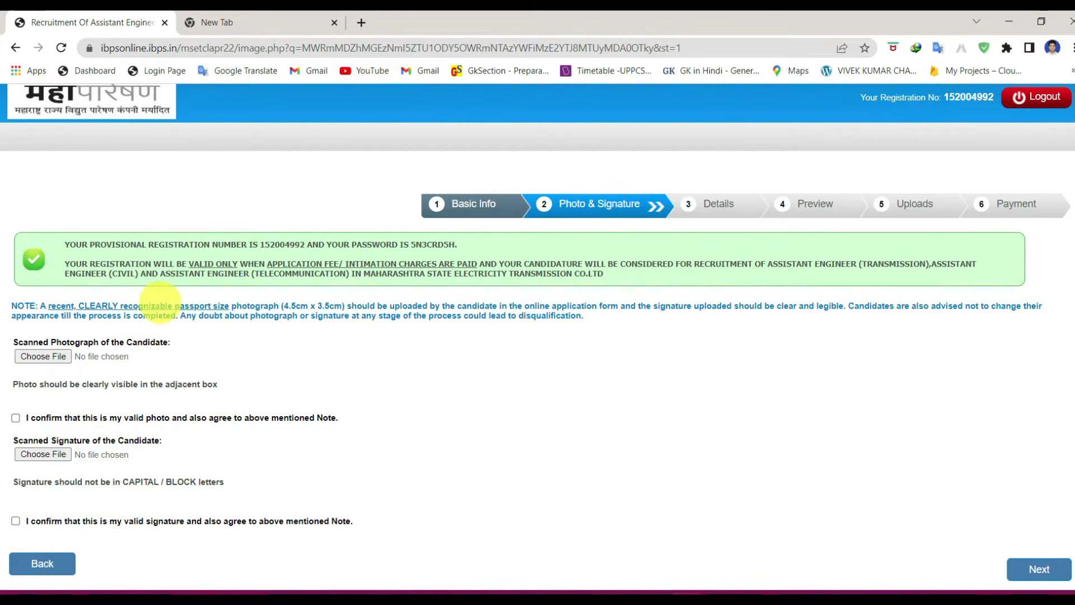
- Continue from the Photo & Signature page to the Details stage of the application
left_click(1049, 566)
scroll(1072, 167, "down", 1)
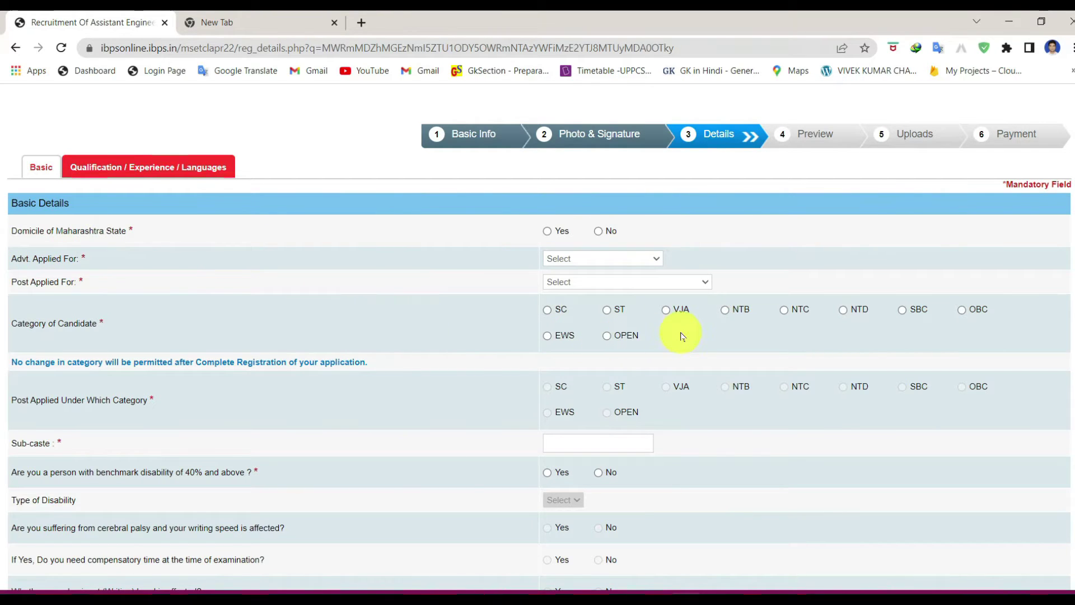
- Examine the Basic Details questions on category, disability, caste and EWS certificates, sports, and departmental candidate status
scroll(682, 336, "down", 2)
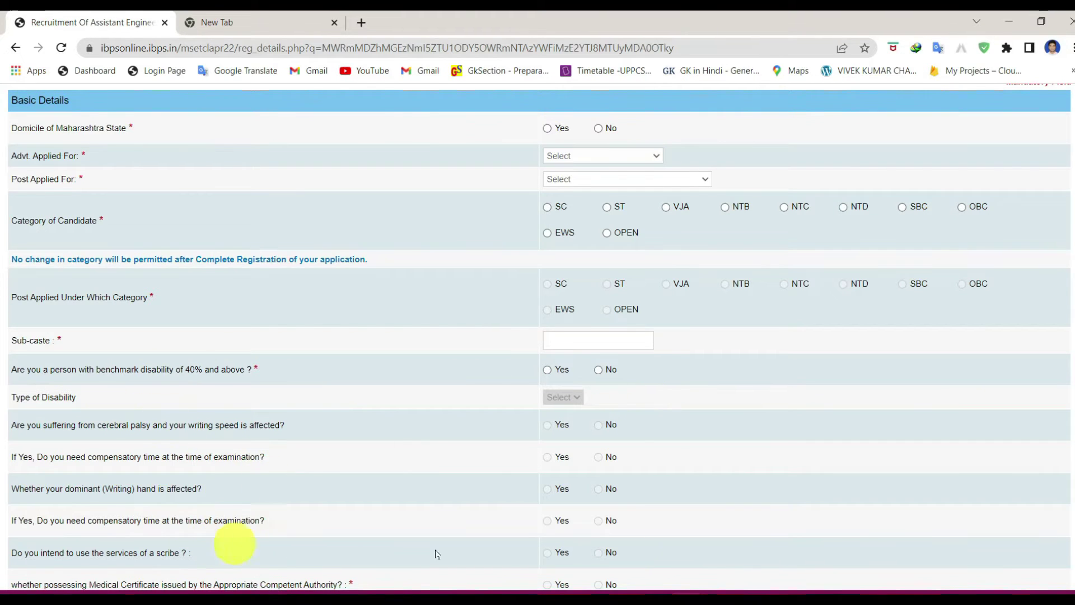
scroll(1, 238, "down", 6)
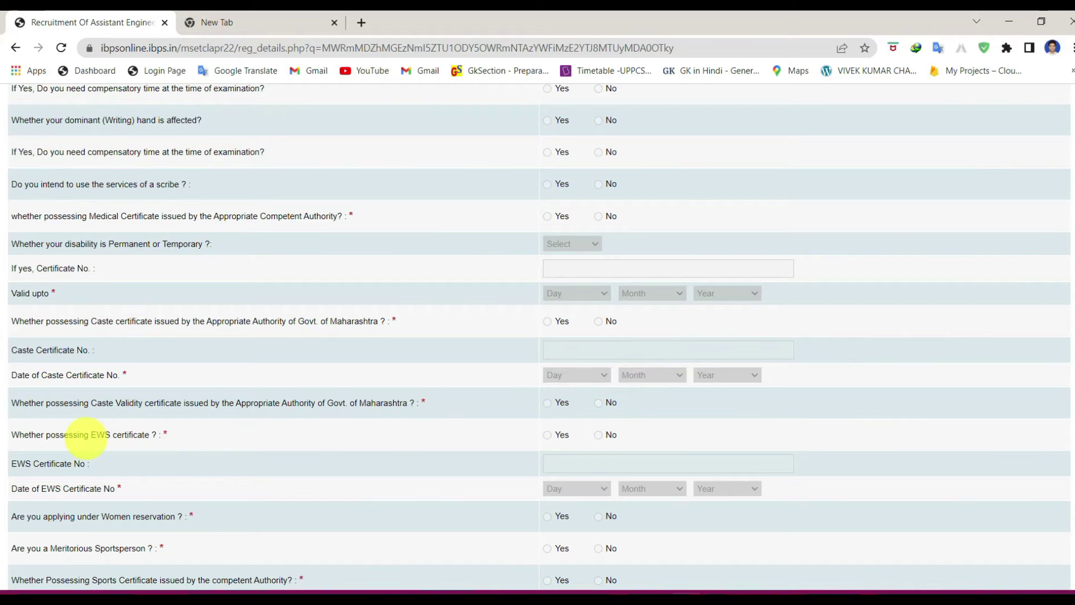
scroll(1053, 311, "down", 4)
scroll(1074, 311, "down", 1)
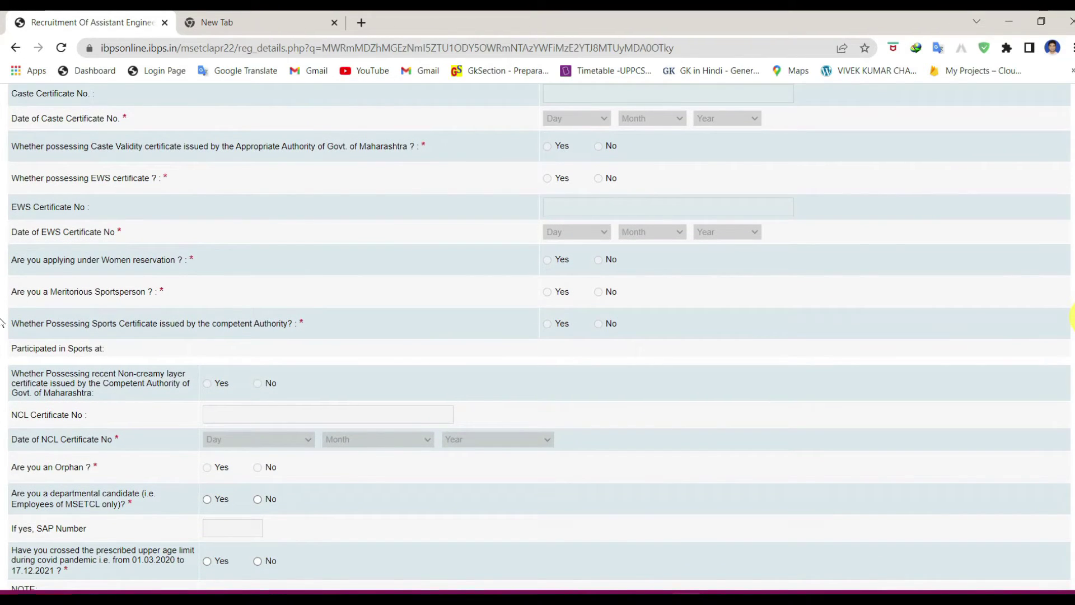
scroll(1073, 316, "down", 1)
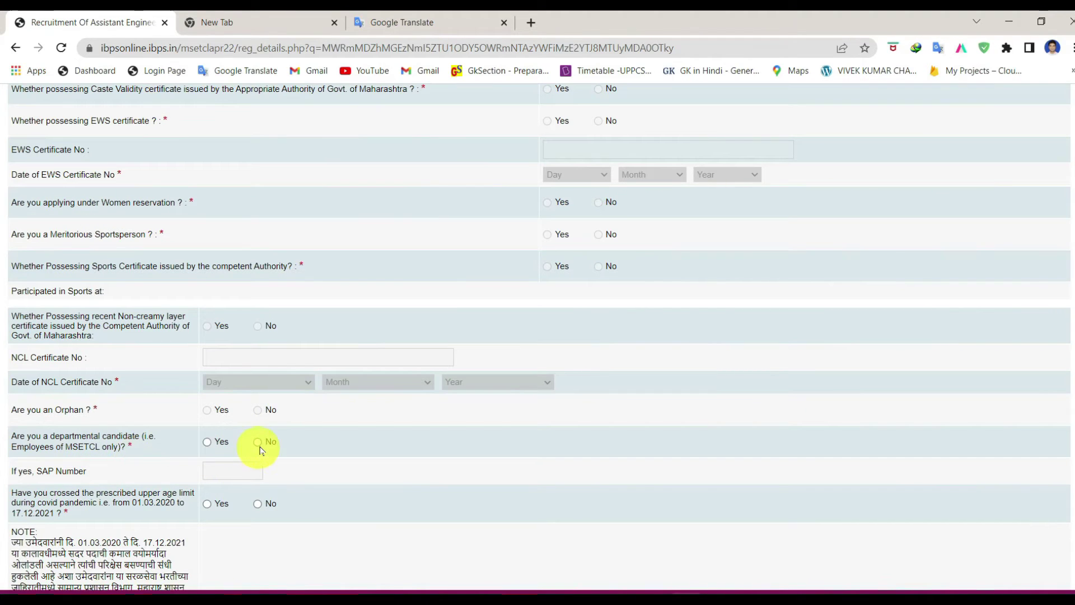
scroll(1070, 375, "down", 5)
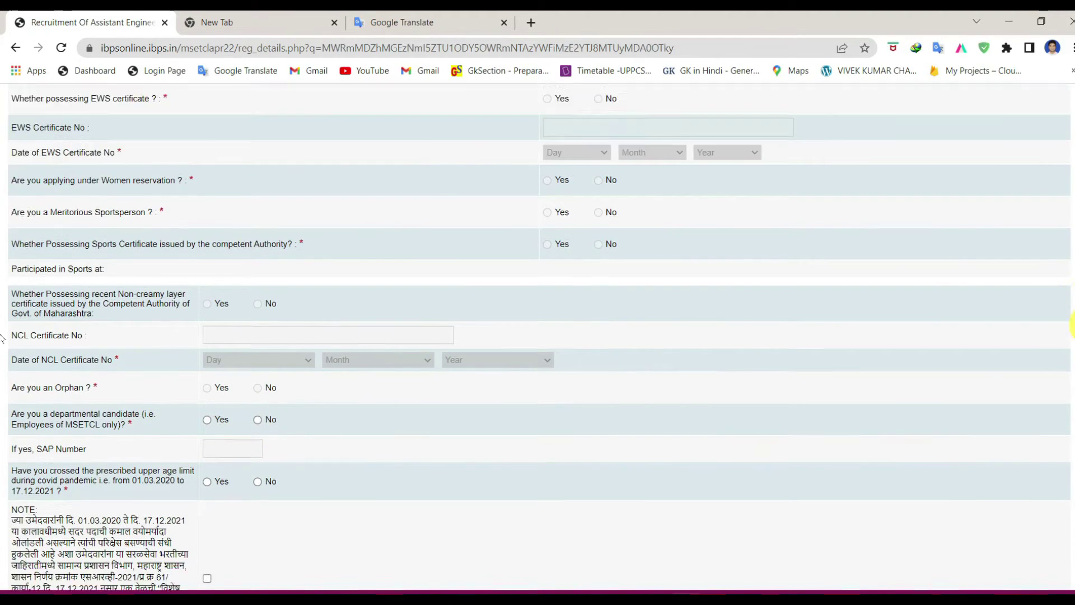
scroll(1070, 375, "down", 3)
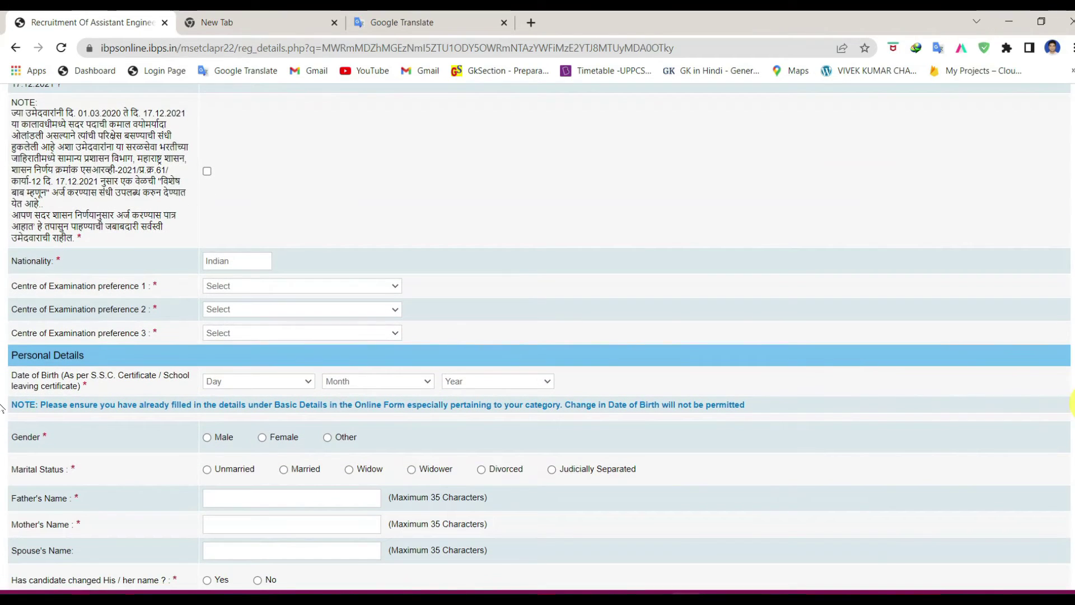
- Examine the nationality, exam centre preference and Personal Details fields, including date of birth, spouse's name, name change and correspondence address
left_click_drag(18, 262, 163, 269)
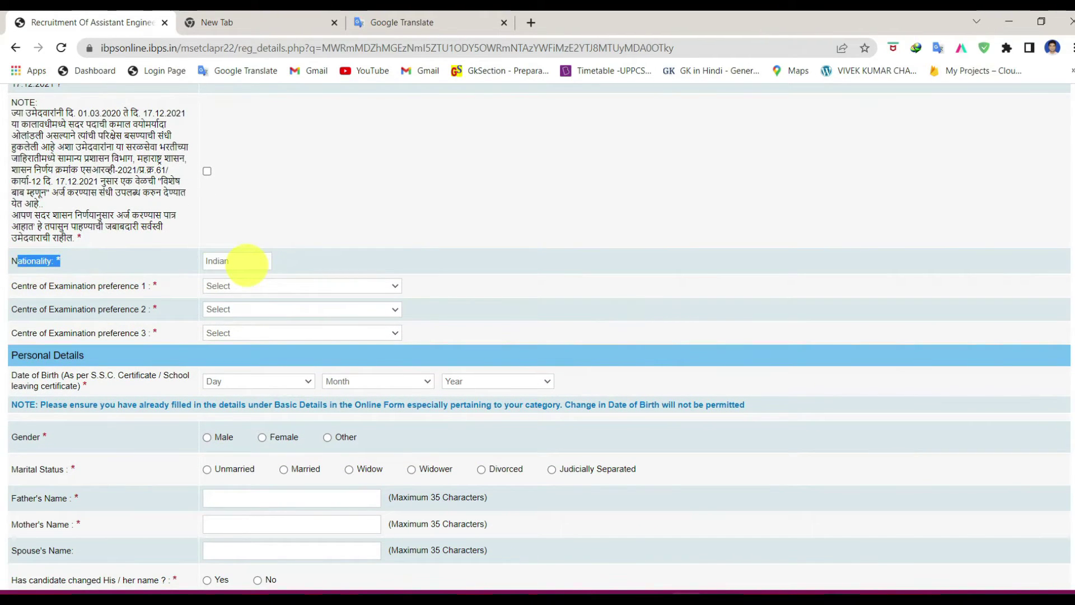
left_click_drag(11, 286, 133, 286)
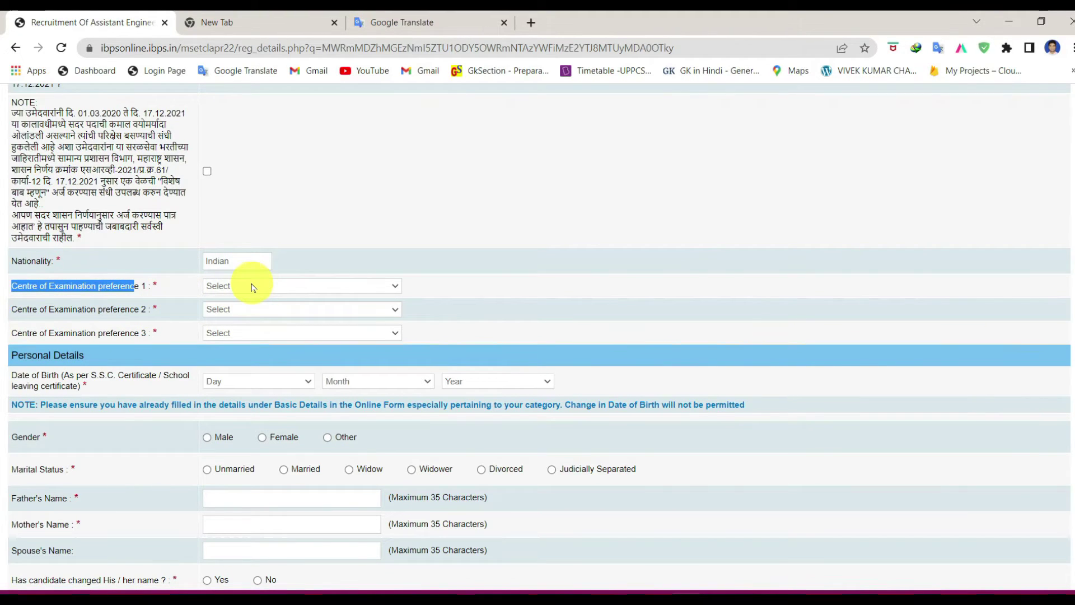
left_click_drag(81, 386, 61, 378)
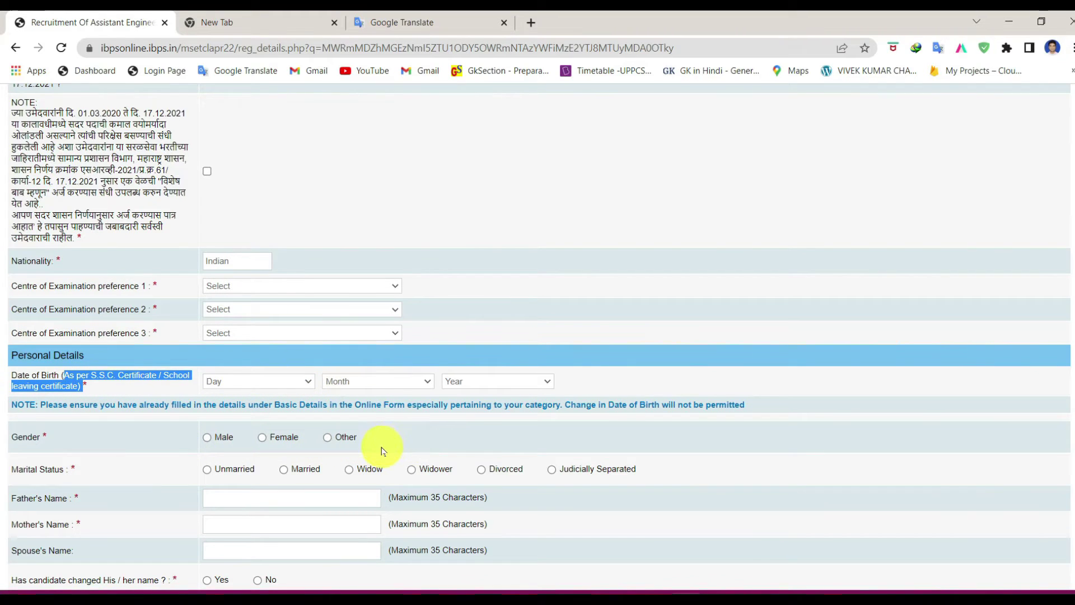
scroll(480, 445, "down", 3)
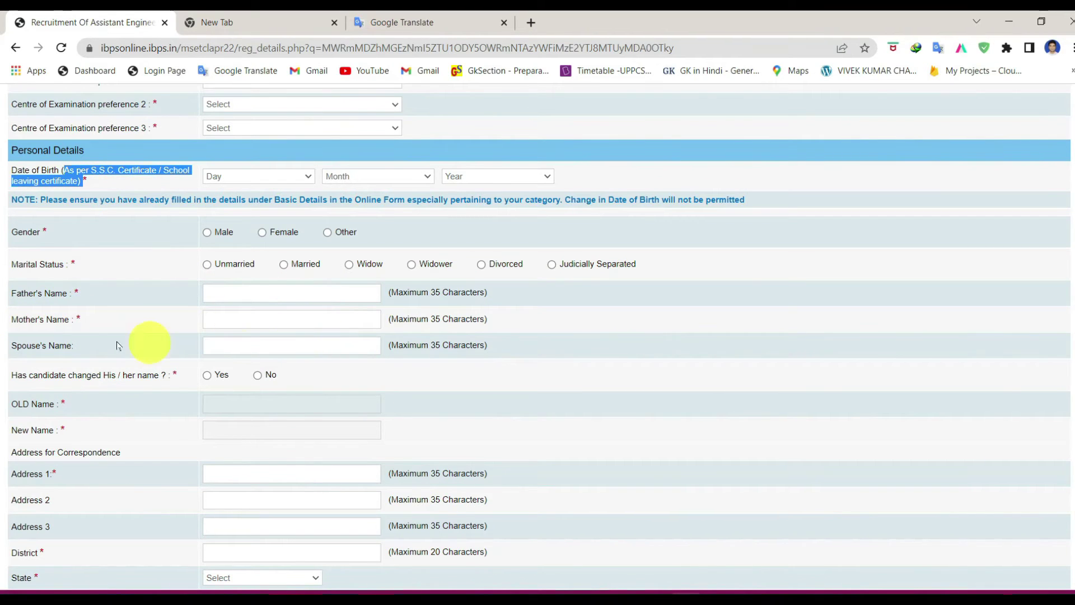
left_click(218, 345)
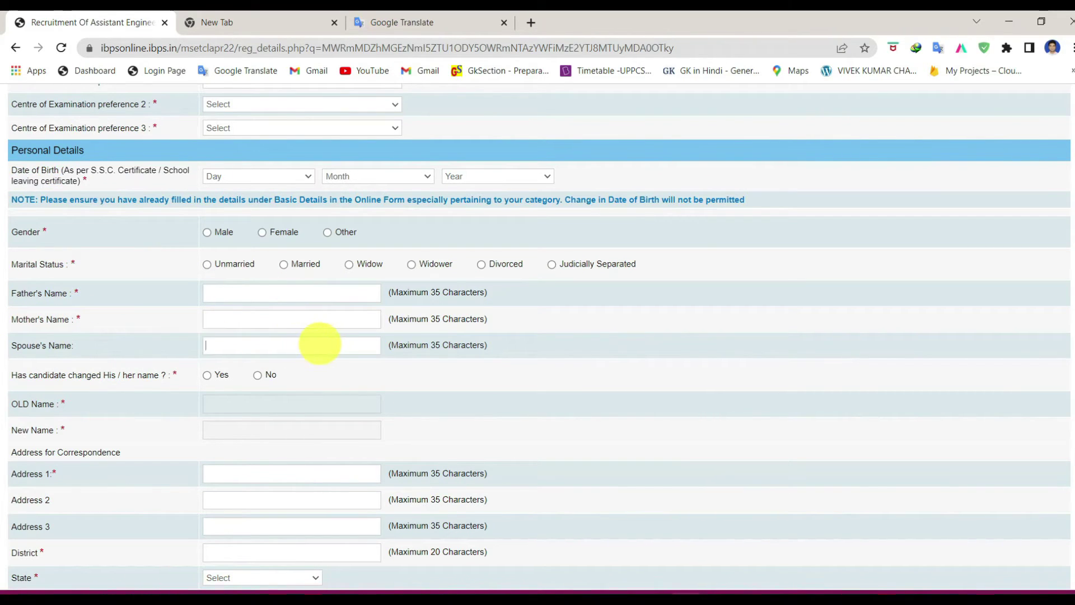
left_click_drag(11, 374, 193, 383)
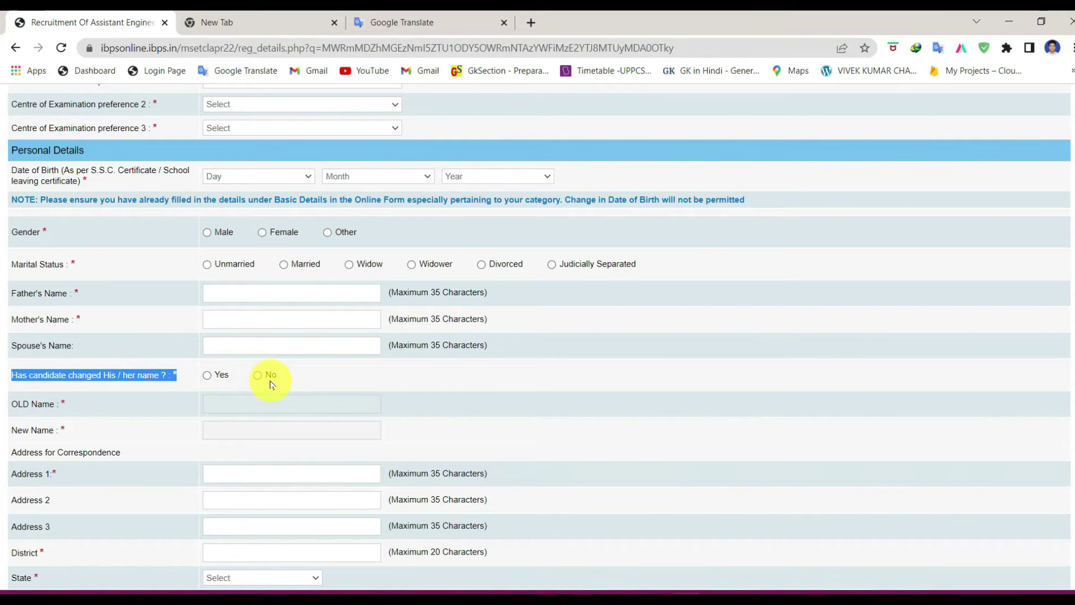
scroll(2, 448, "down", 3)
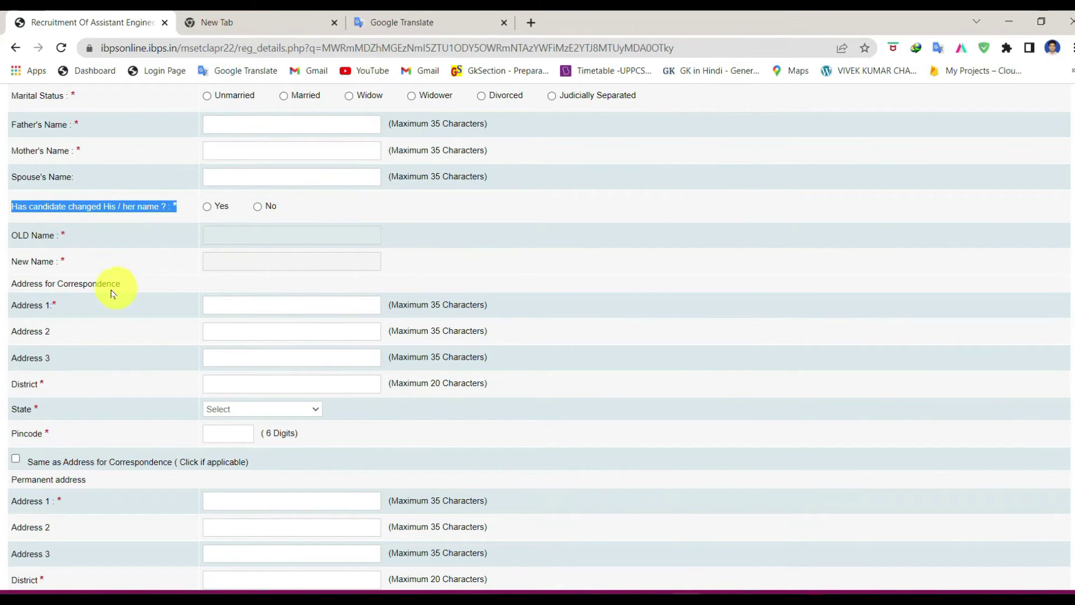
left_click_drag(57, 284, 112, 283)
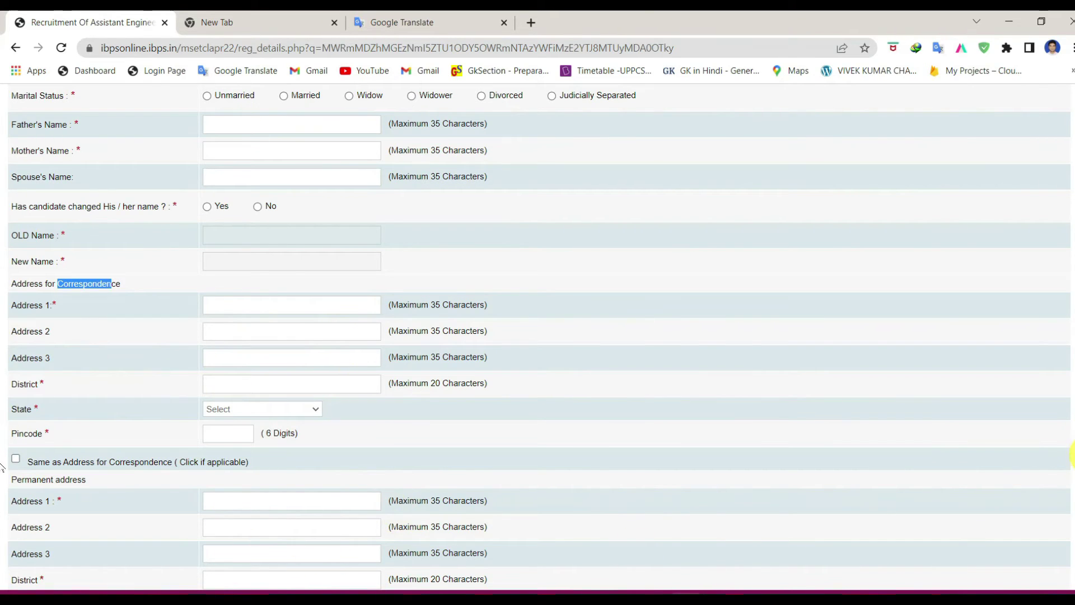
- Choose Permanent Address as the address for GST invoicing
scroll(1069, 480, "down", 4)
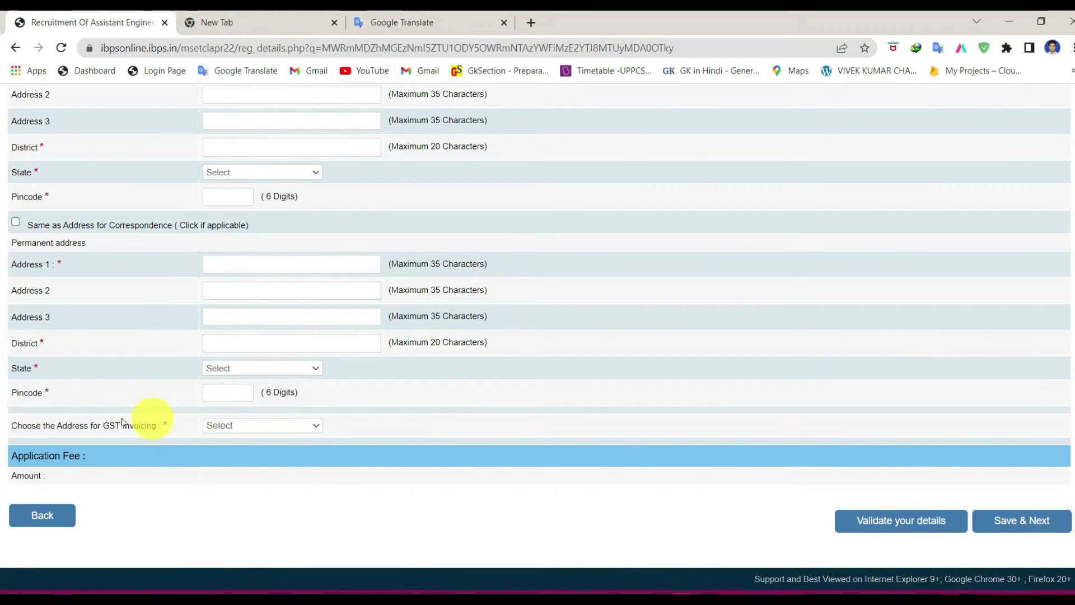
left_click(241, 432)
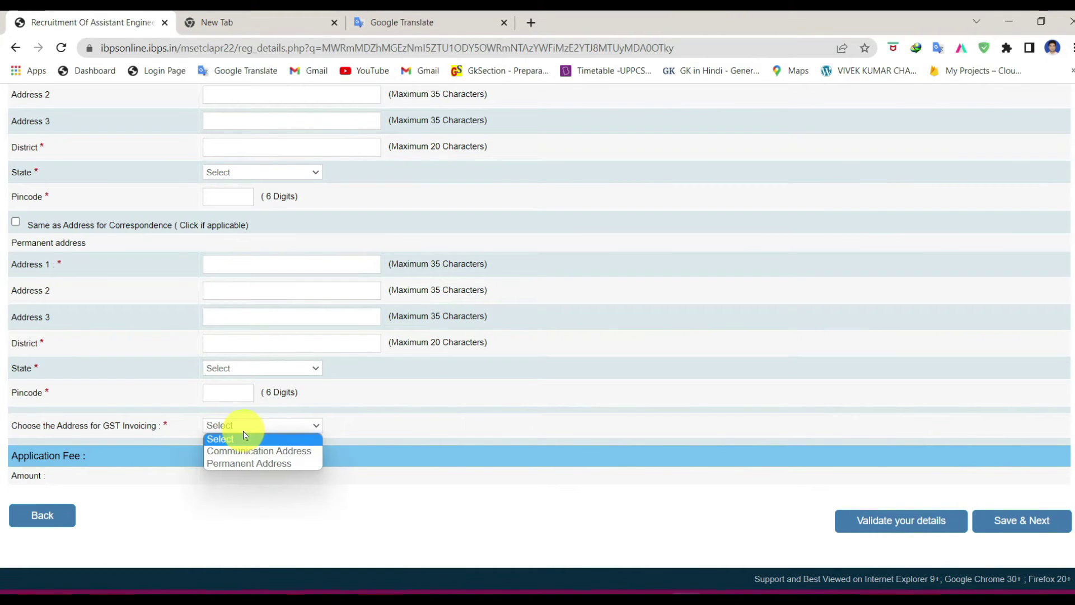
left_click(242, 463)
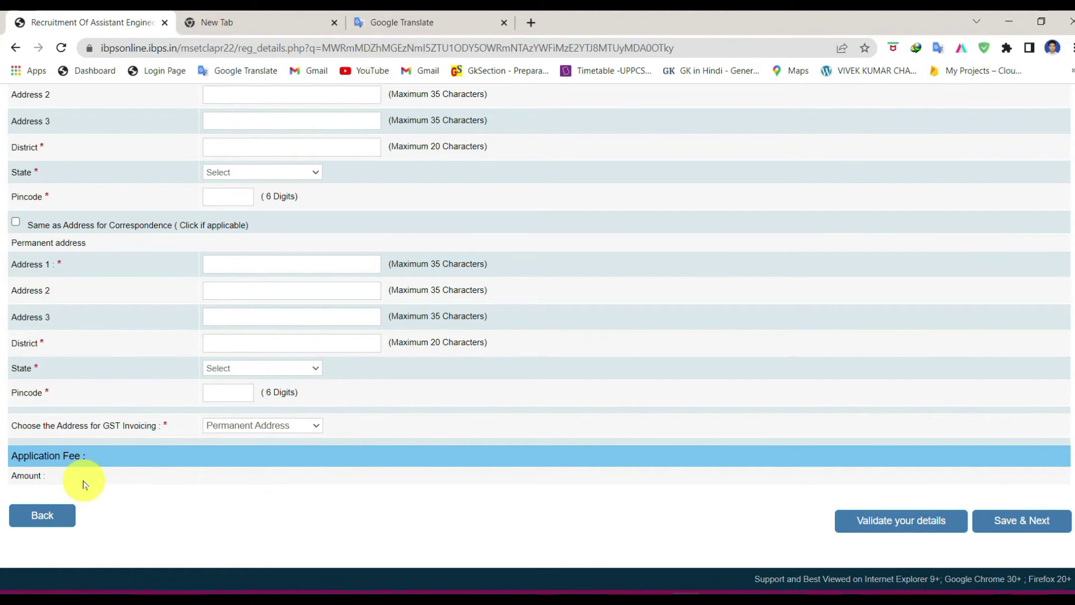
- Continue to the Qualification / Experience / Languages section and set the SSC mode of education to Full Time
left_click(1024, 523)
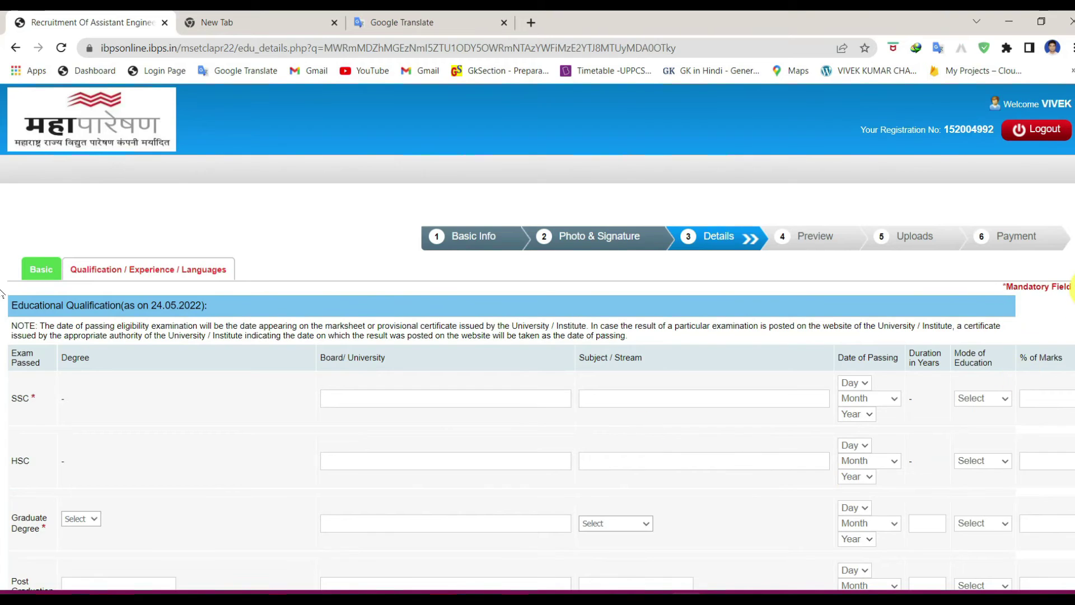
scroll(1, 368, "down", 3)
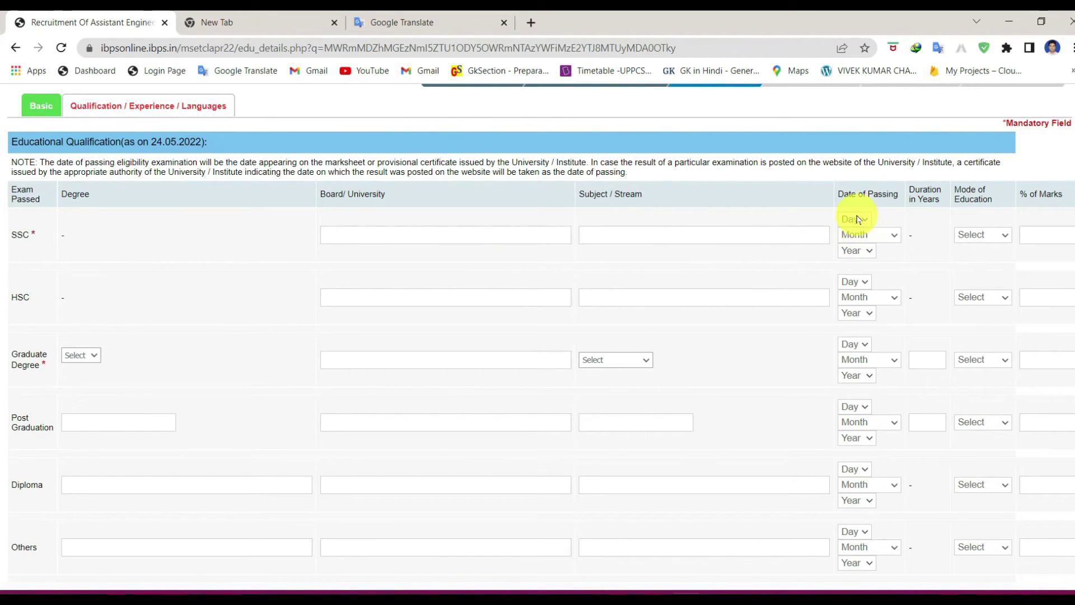
left_click(981, 240)
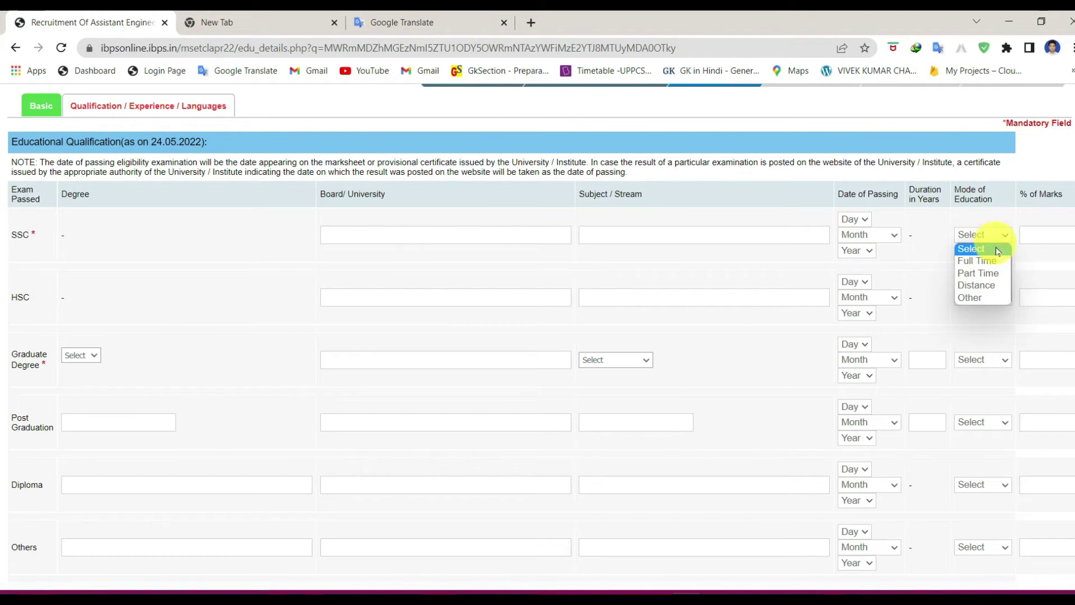
left_click(997, 262)
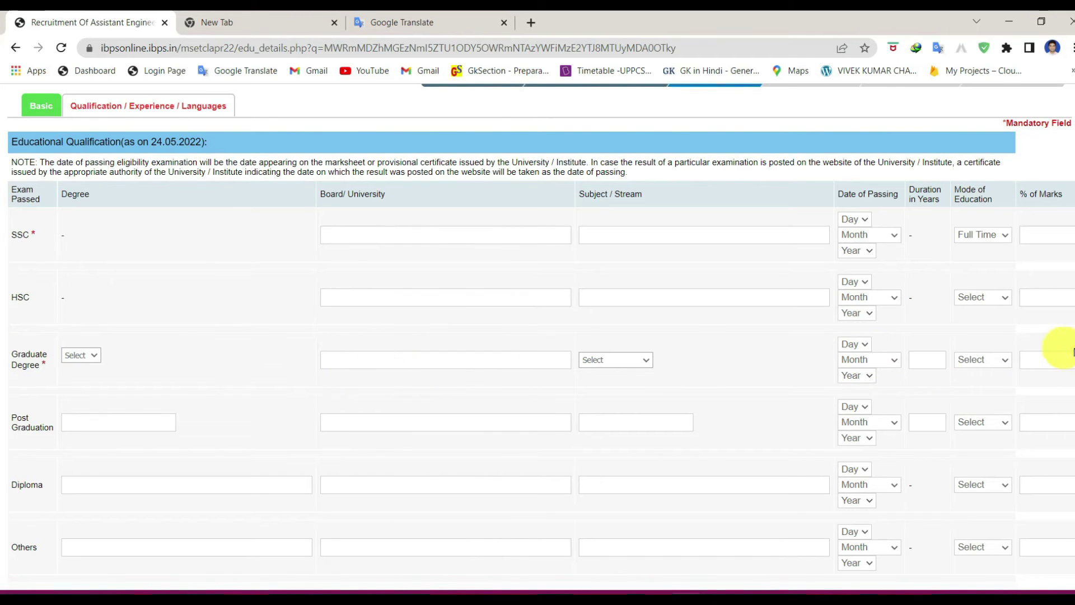
- Mark the first Languages Known entry for Read, Write and Speak, and continue to the registration preview
scroll(1071, 347, "down", 5)
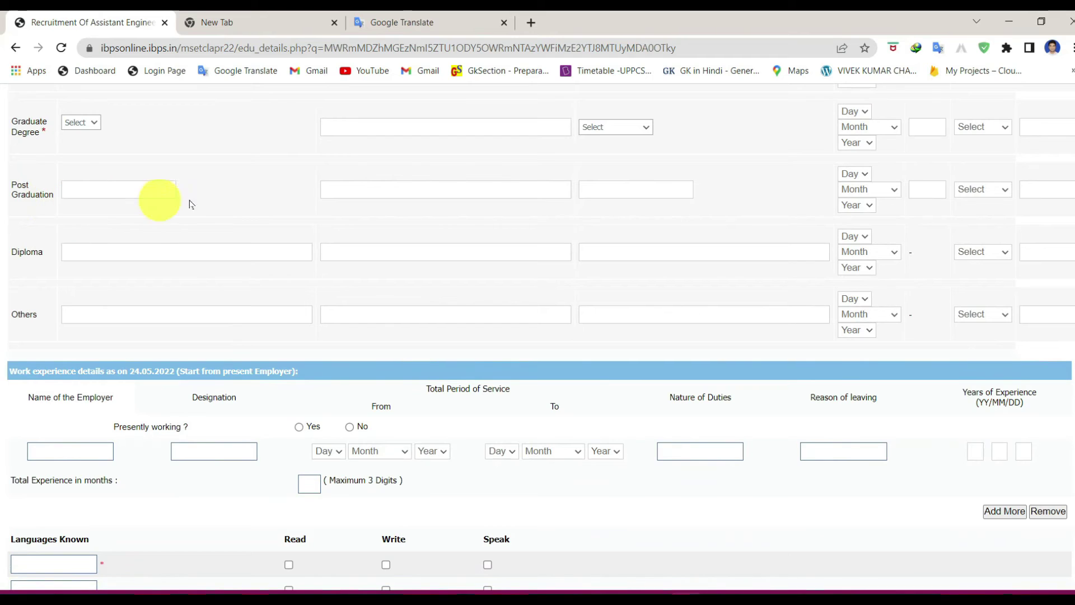
scroll(1055, 263, "down", 3)
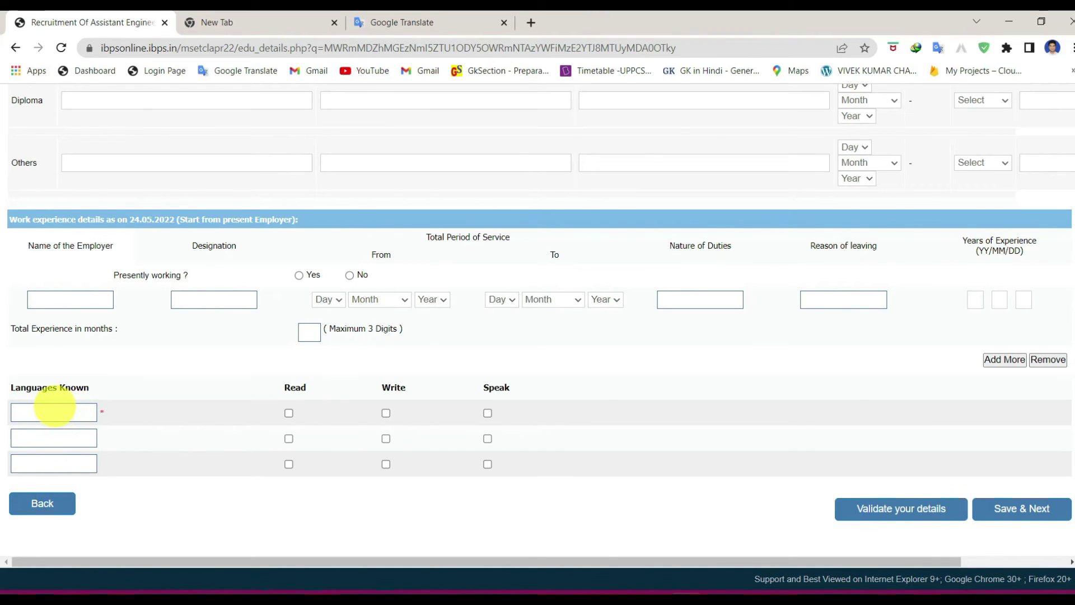
left_click(288, 413)
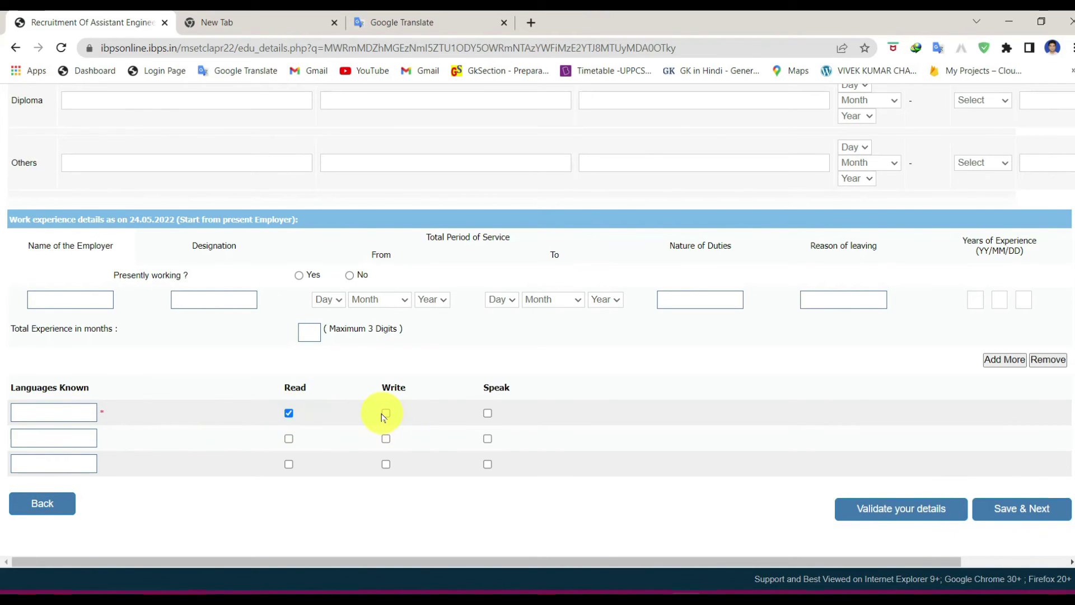
left_click(488, 413)
left_click(386, 414)
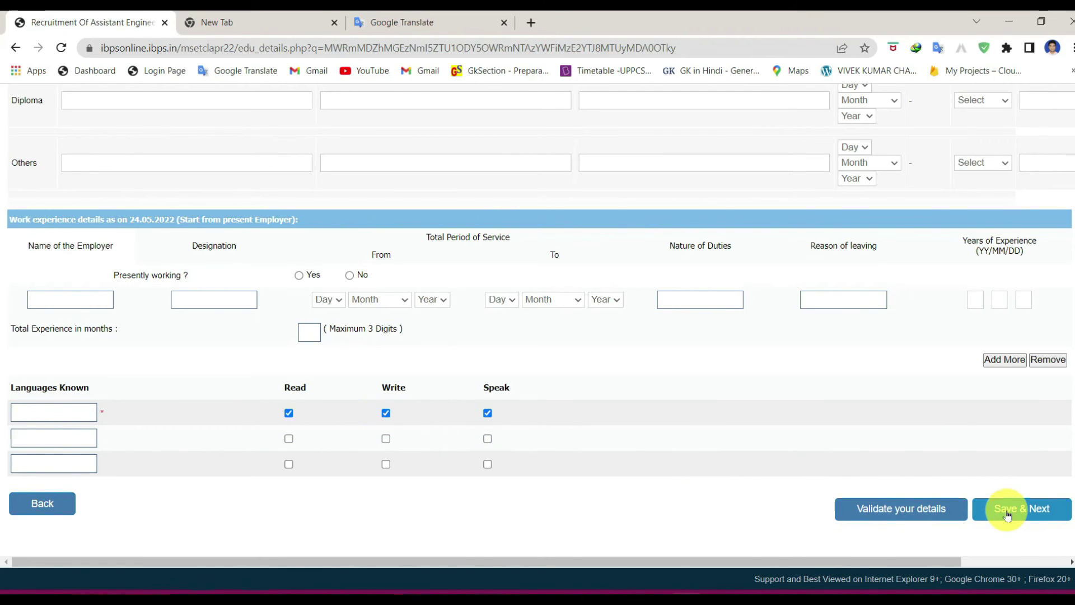
left_click_drag(1072, 486, 1073, 442)
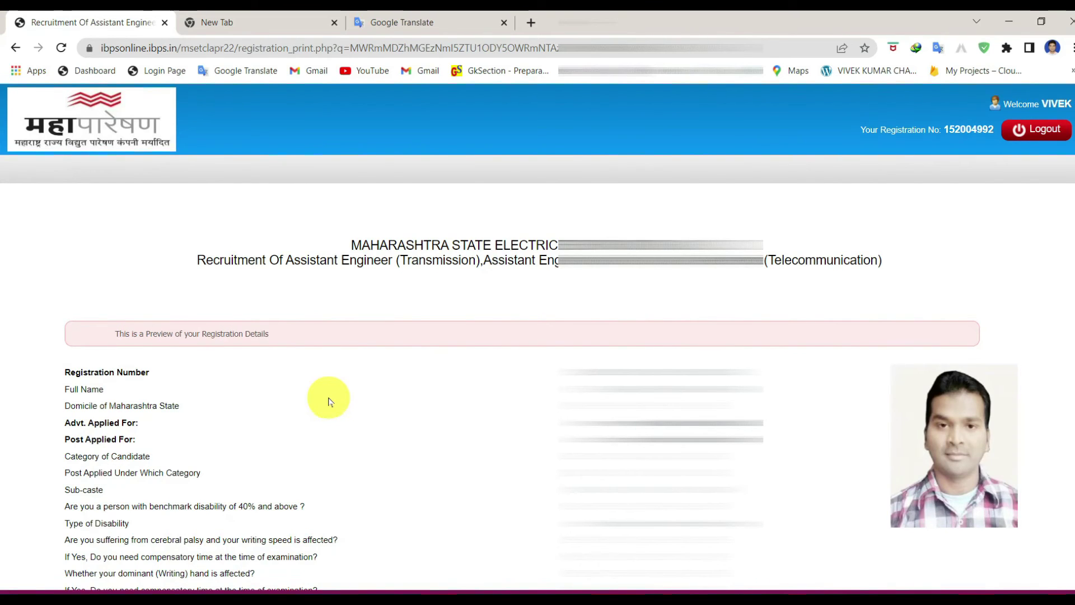
- Agree to the declaration at the end of the registration preview and complete the registration
scroll(329, 401, "down", 10)
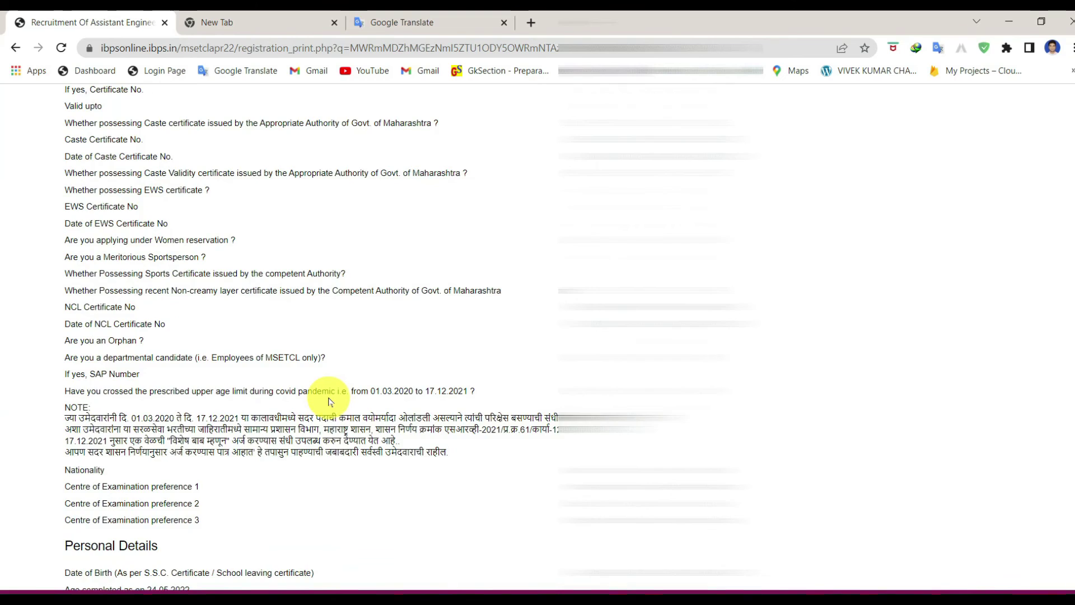
scroll(330, 401, "down", 10)
scroll(330, 401, "down", 10)
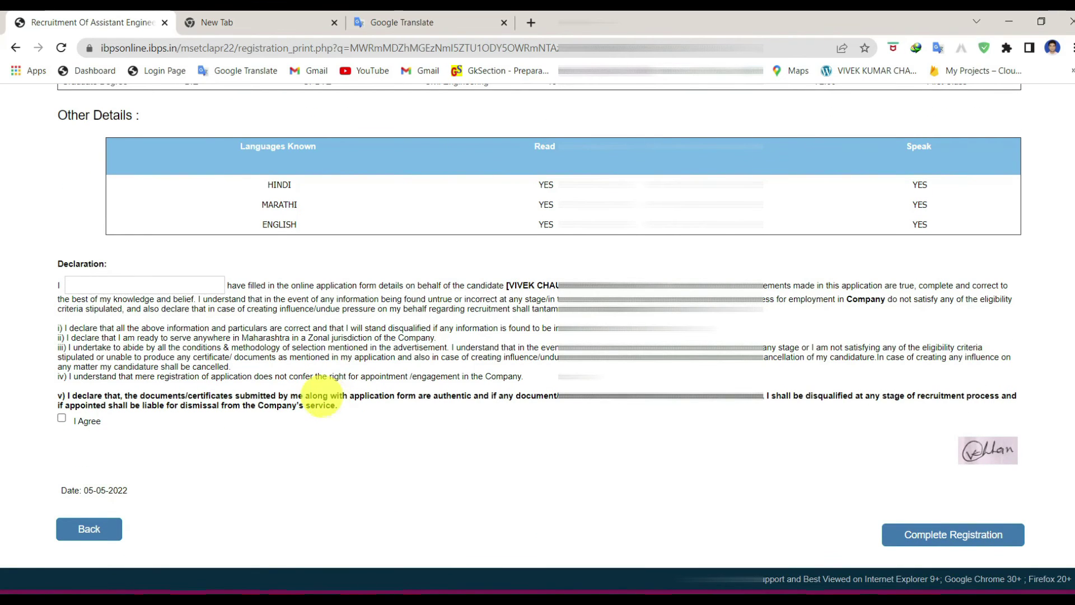
left_click(90, 284)
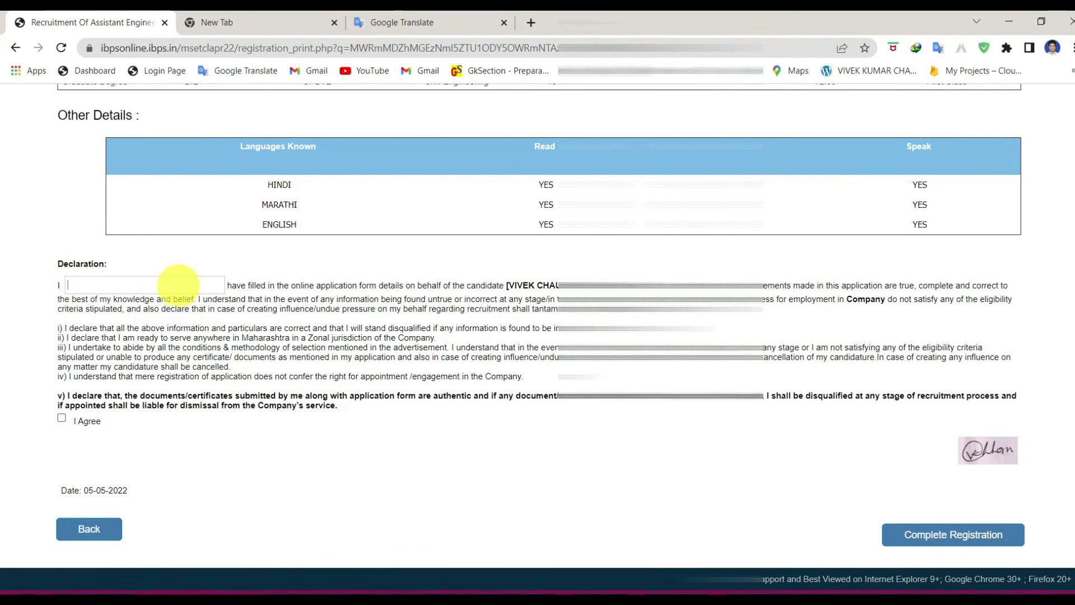
left_click(62, 420)
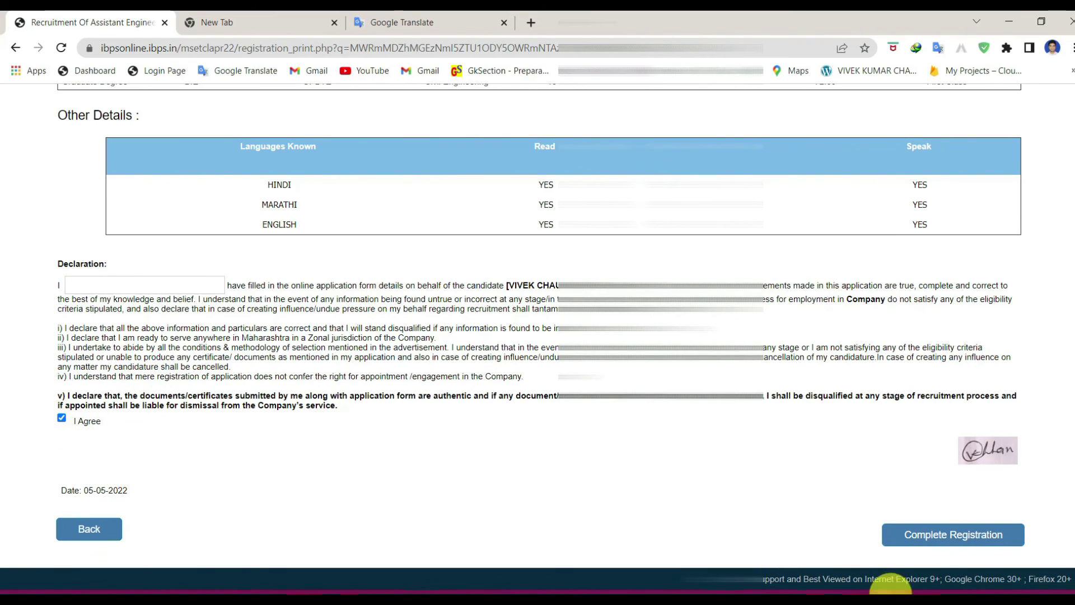
left_click(945, 546)
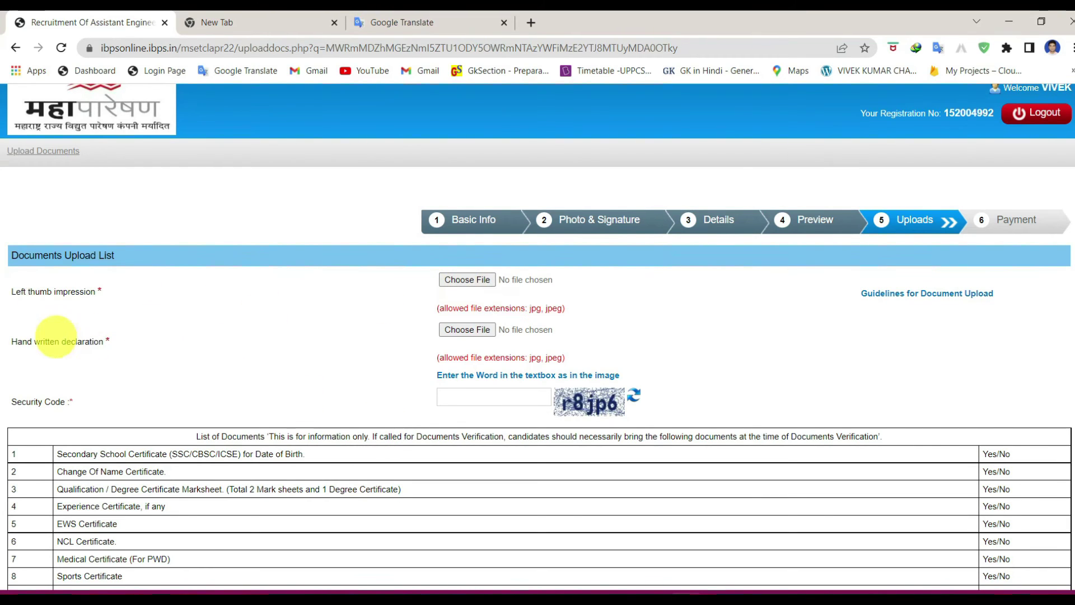
- Switch to document.pdf in Adobe Reader, examine the required handwritten declaration text, and return to the Uploads page in the browser
left_click_drag(12, 340, 115, 346)
left_click(118, 347)
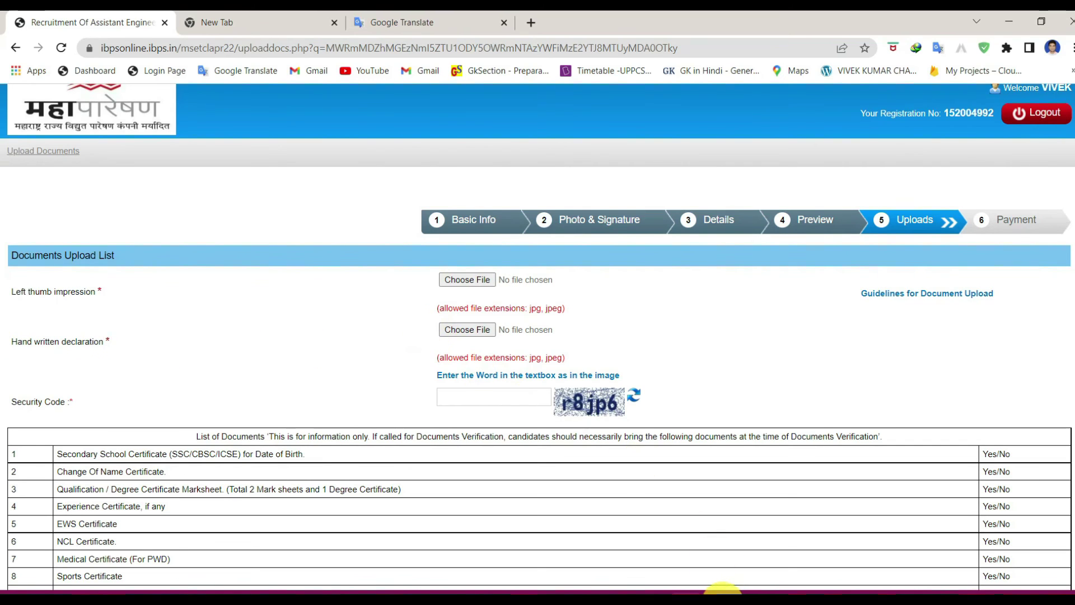
left_click(721, 588)
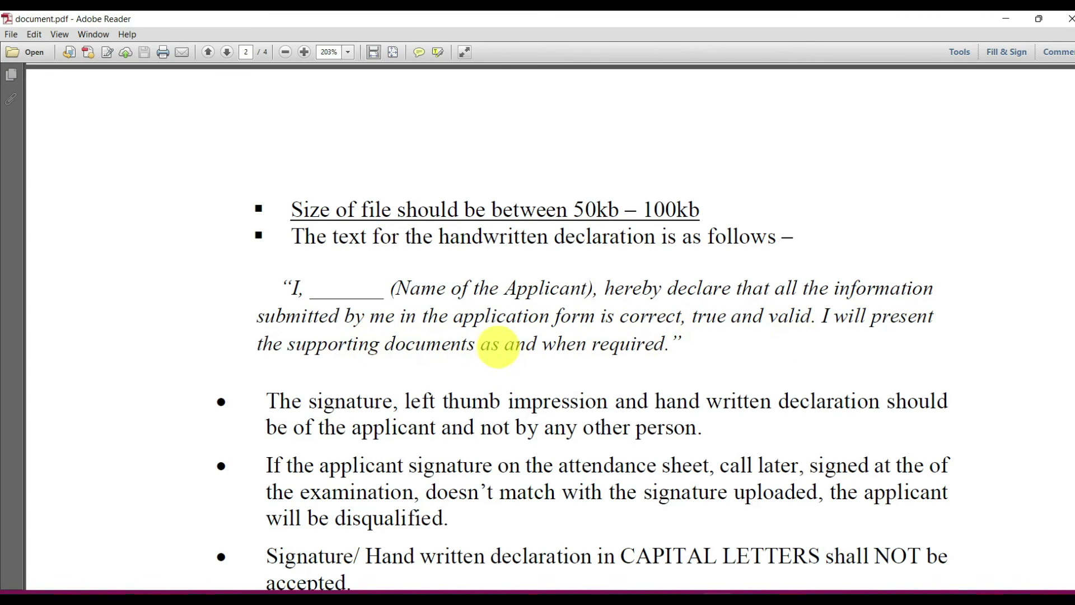
left_click_drag(682, 344, 271, 290)
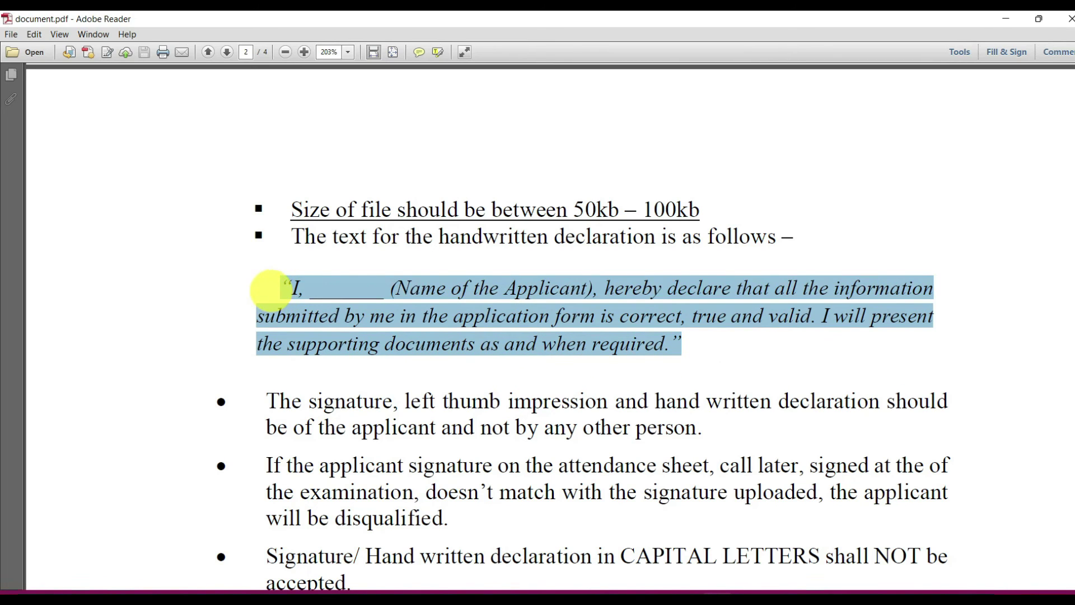
left_click(339, 316)
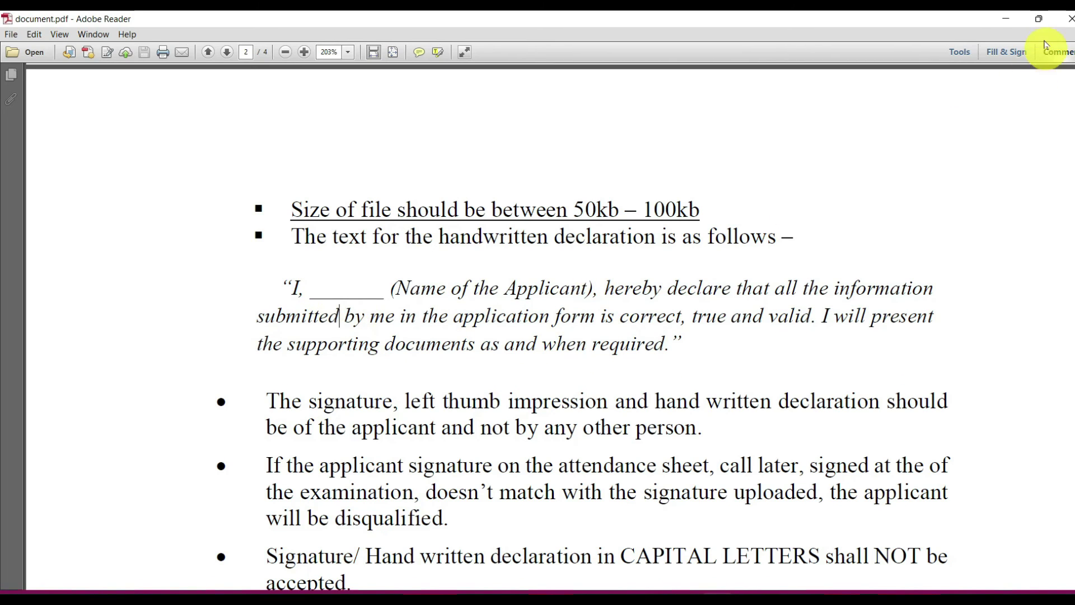
left_click(1006, 19)
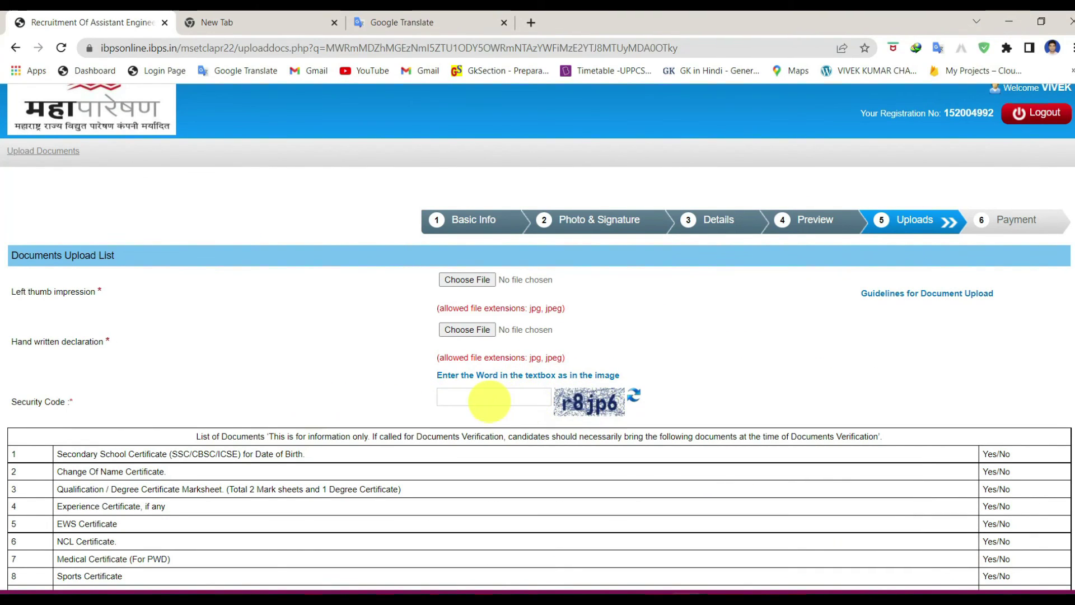
- Look over the list of documents for verification and try to continue from the Uploads page
scroll(489, 401, "down", 3)
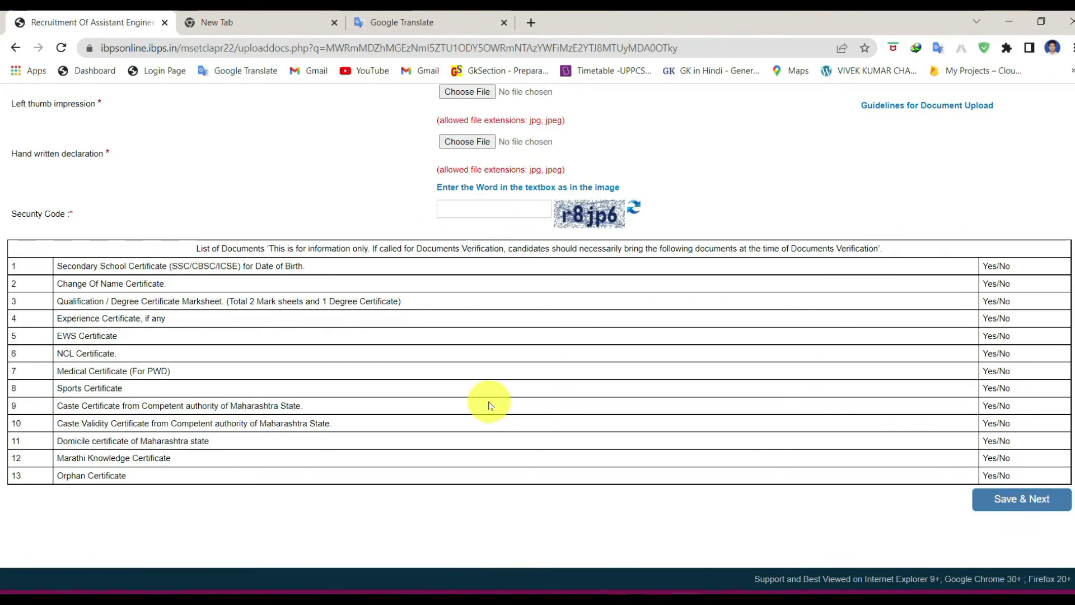
left_click(1025, 503)
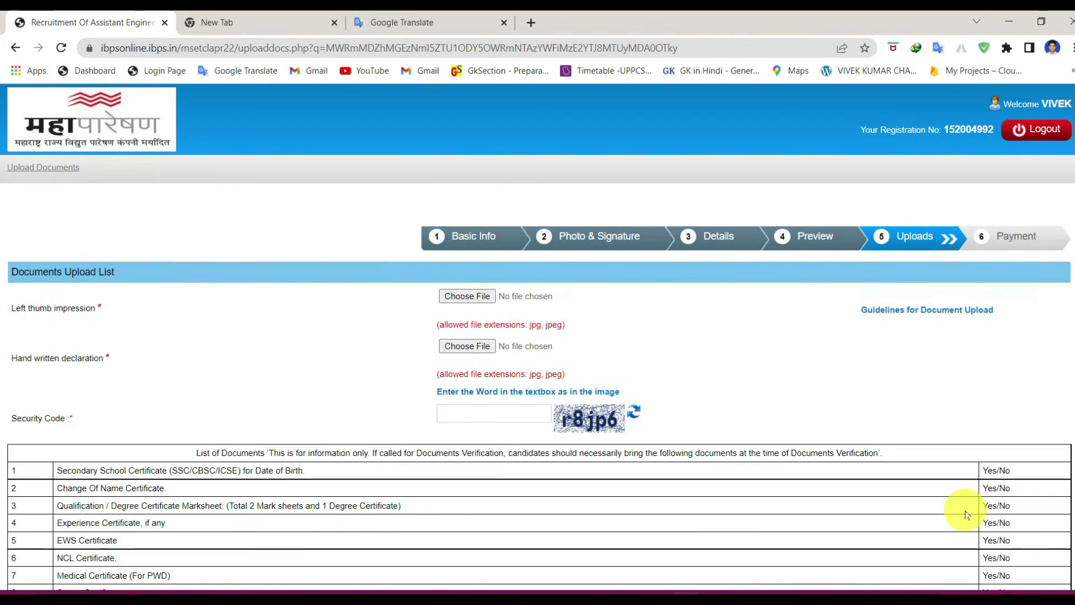